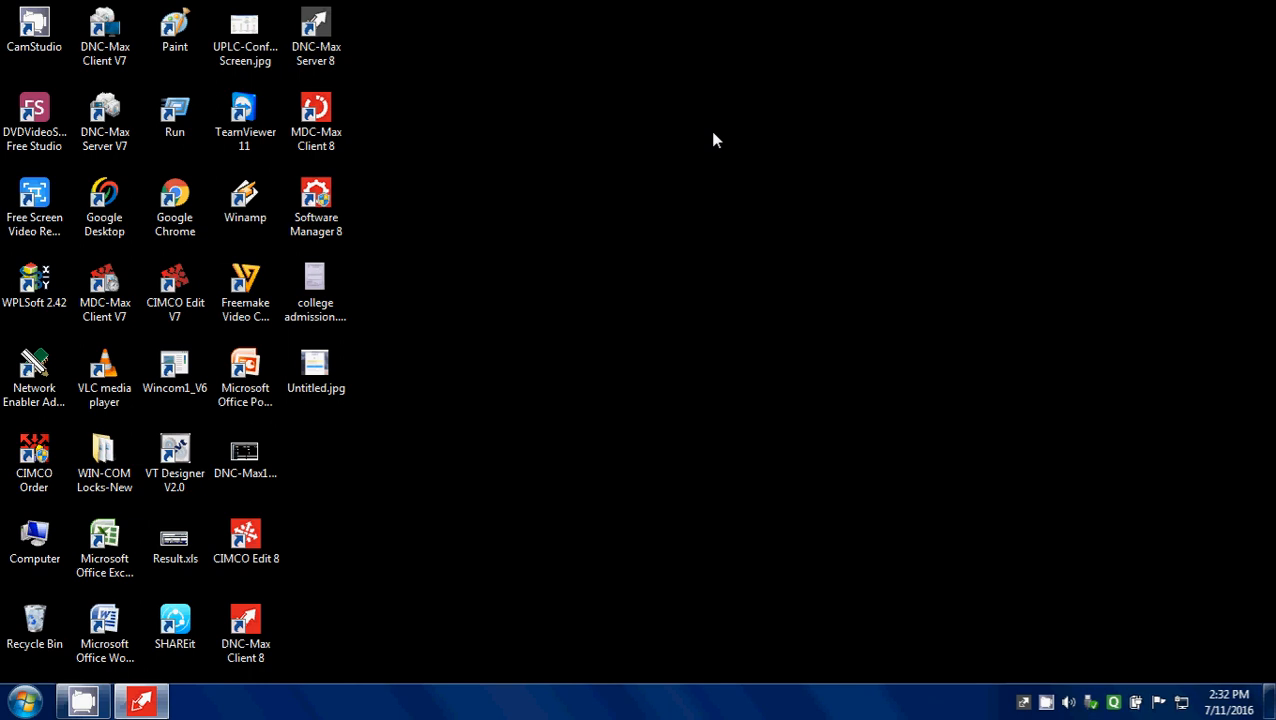
Step: Open the DNC-Max Server's configuration and display its Events/Messages settings
double_click(1021, 702)
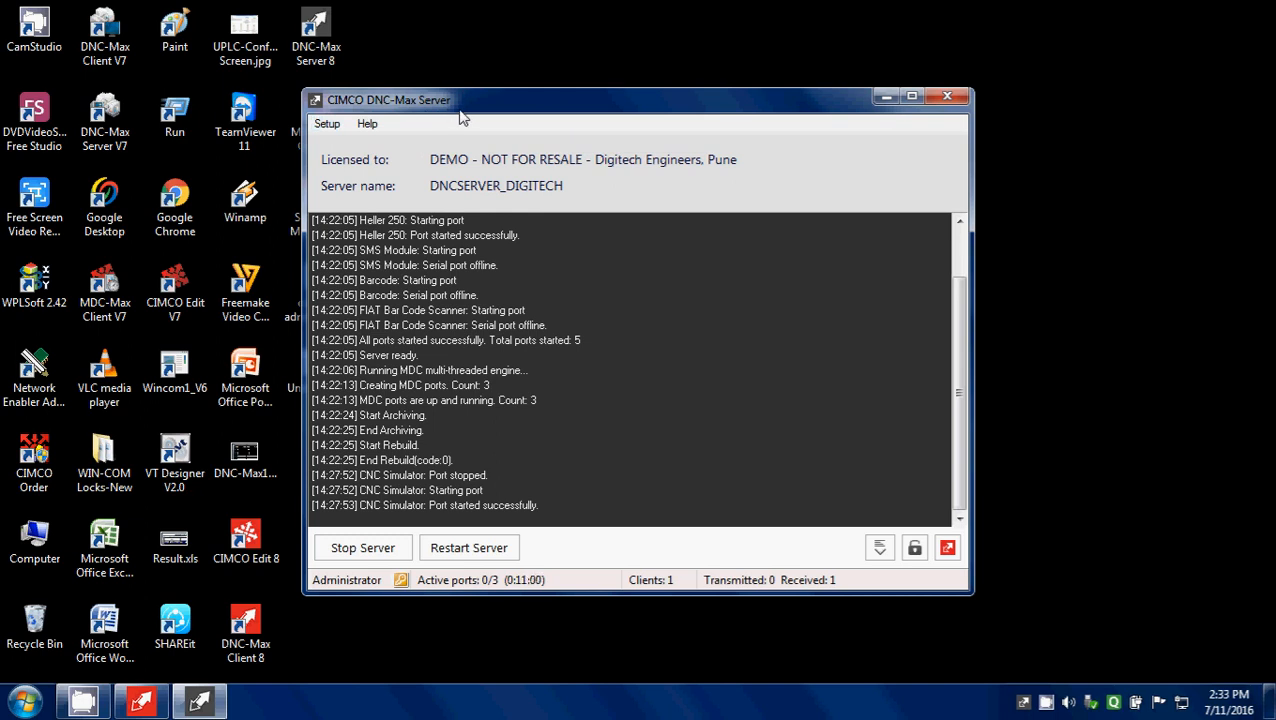
click(330, 125)
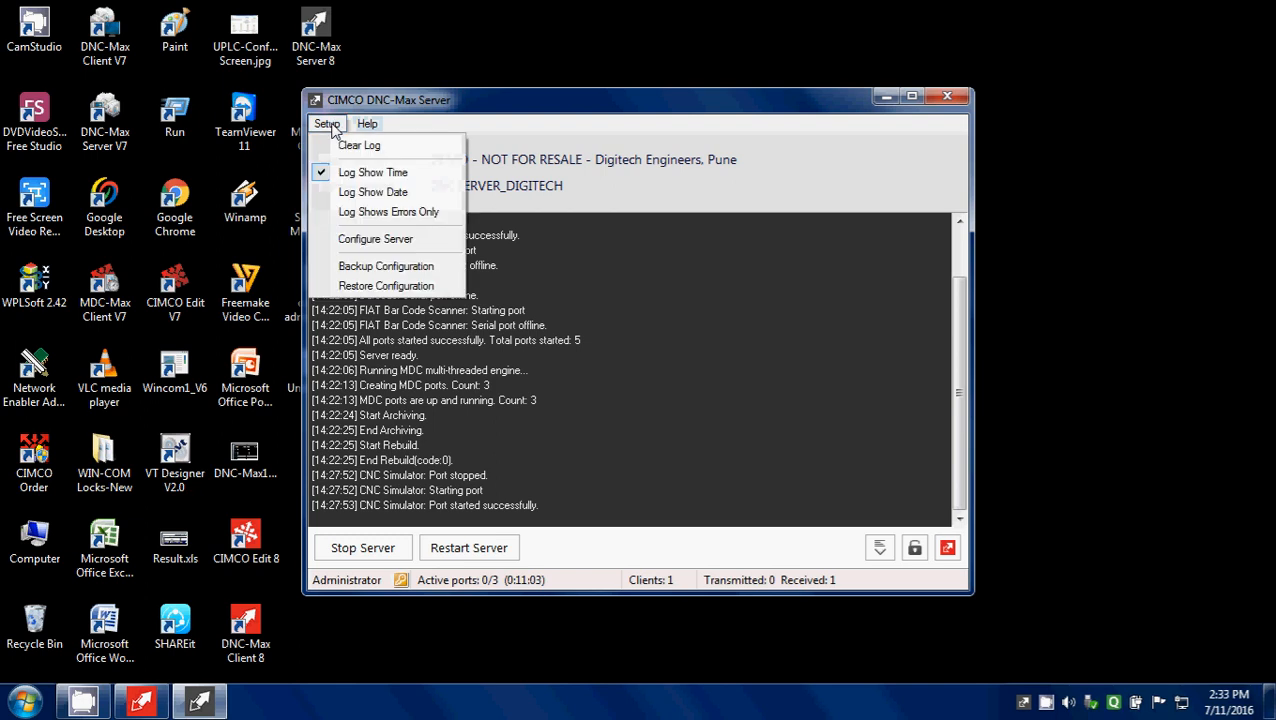
click(372, 239)
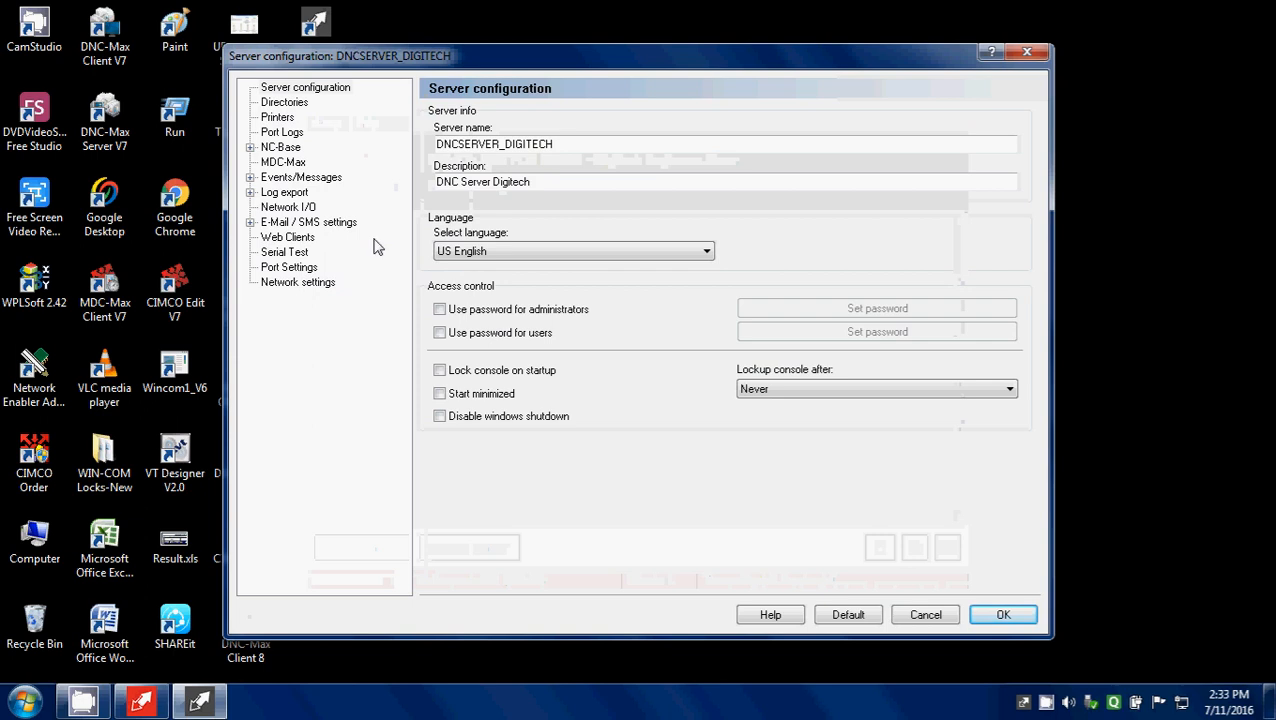
click(328, 188)
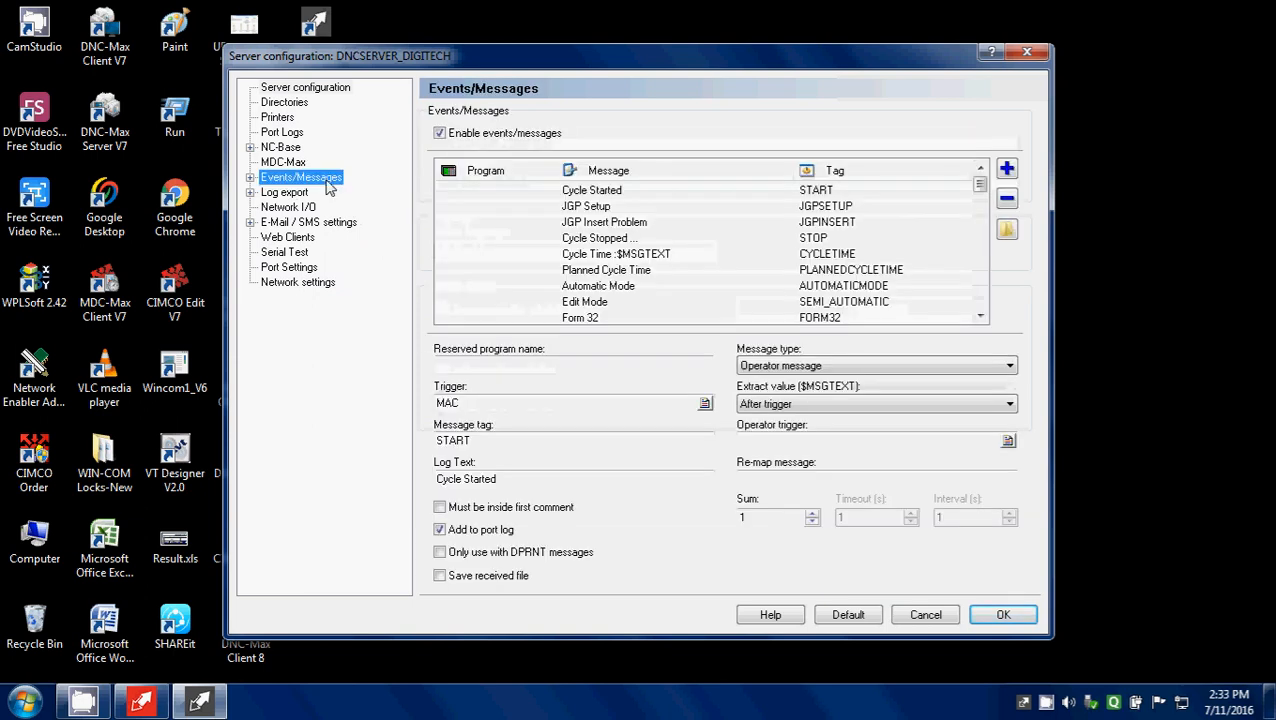
Step: Examine the trigger and message tag of the Cycle Started and Cycle Stopped messages
click(607, 192)
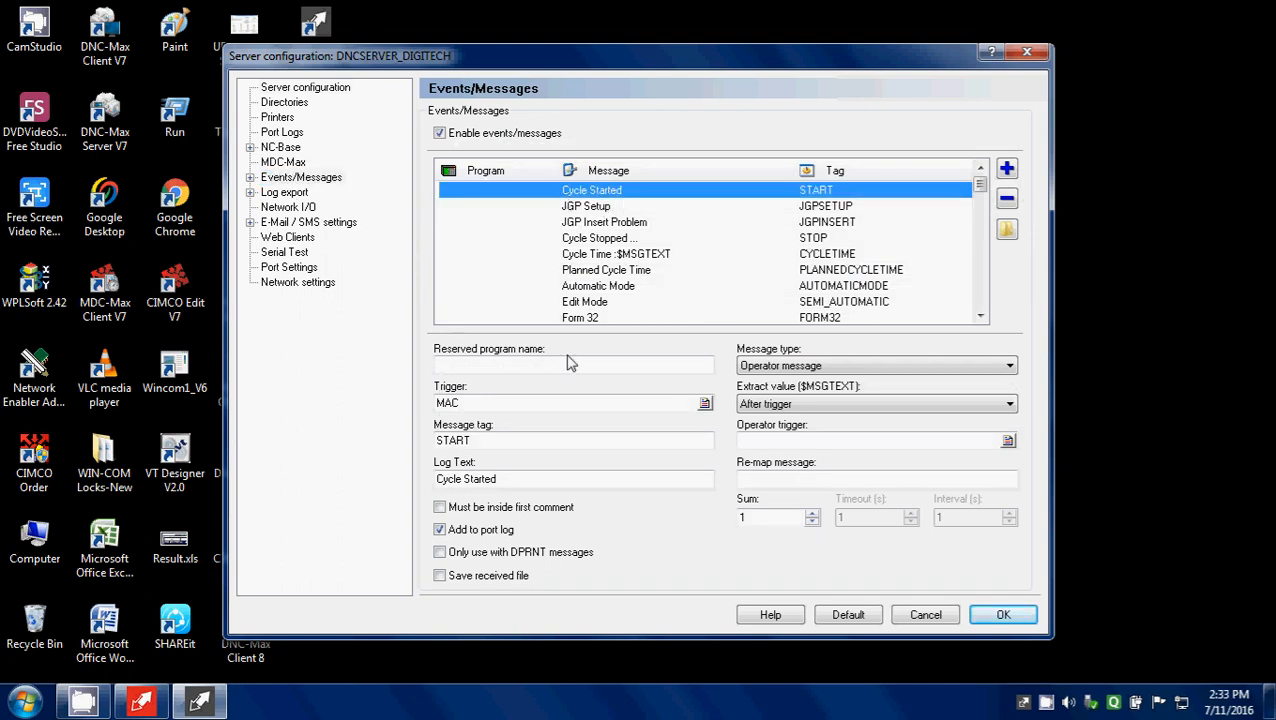
click(472, 402)
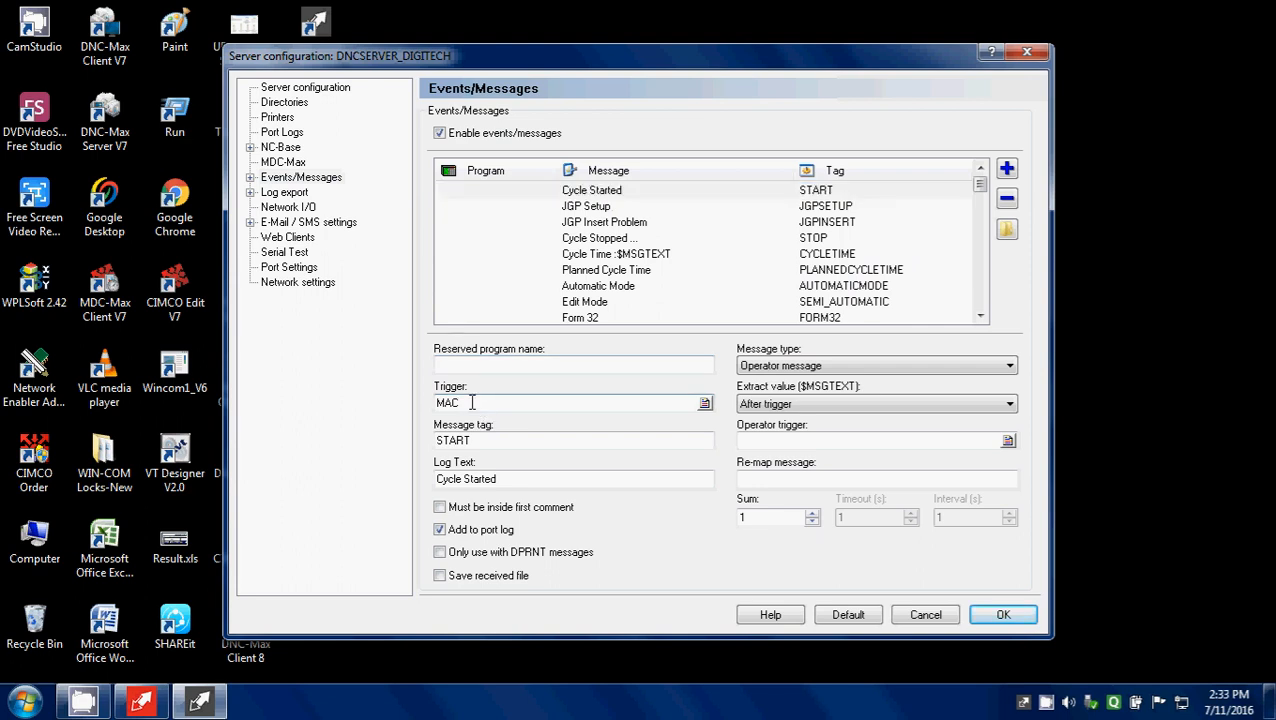
click(478, 441)
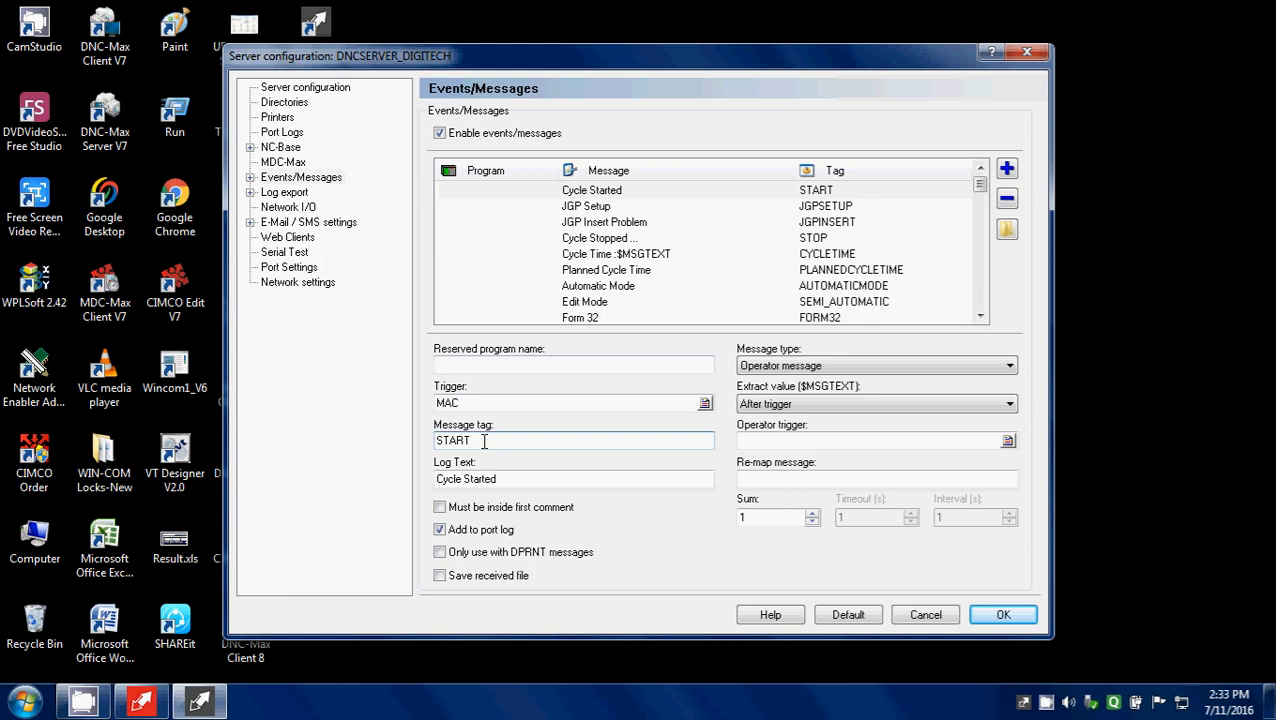
click(608, 242)
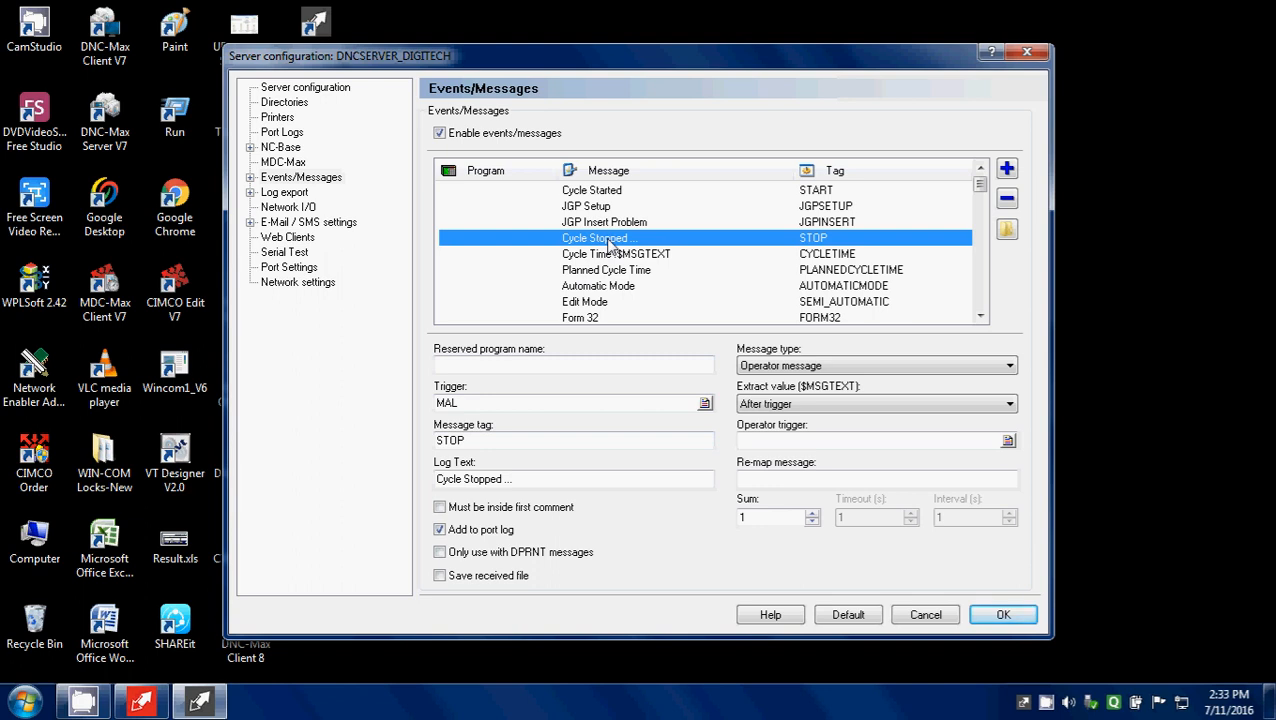
click(491, 402)
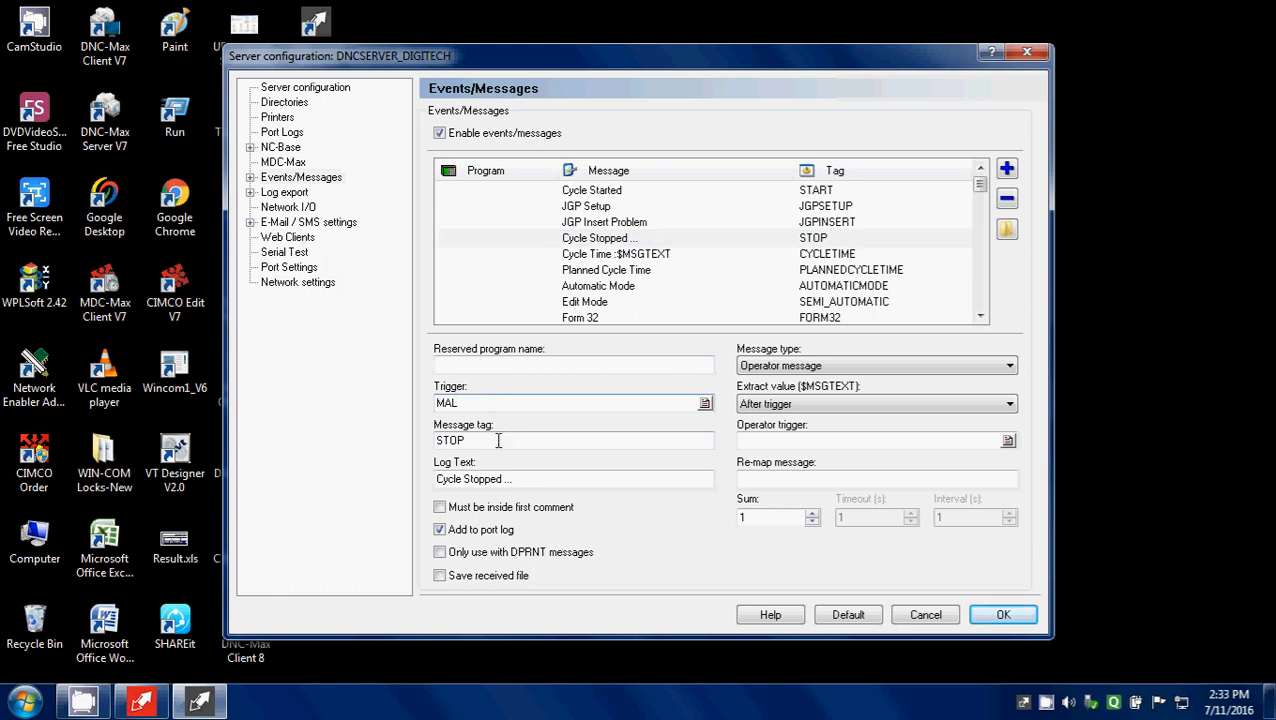
click(497, 444)
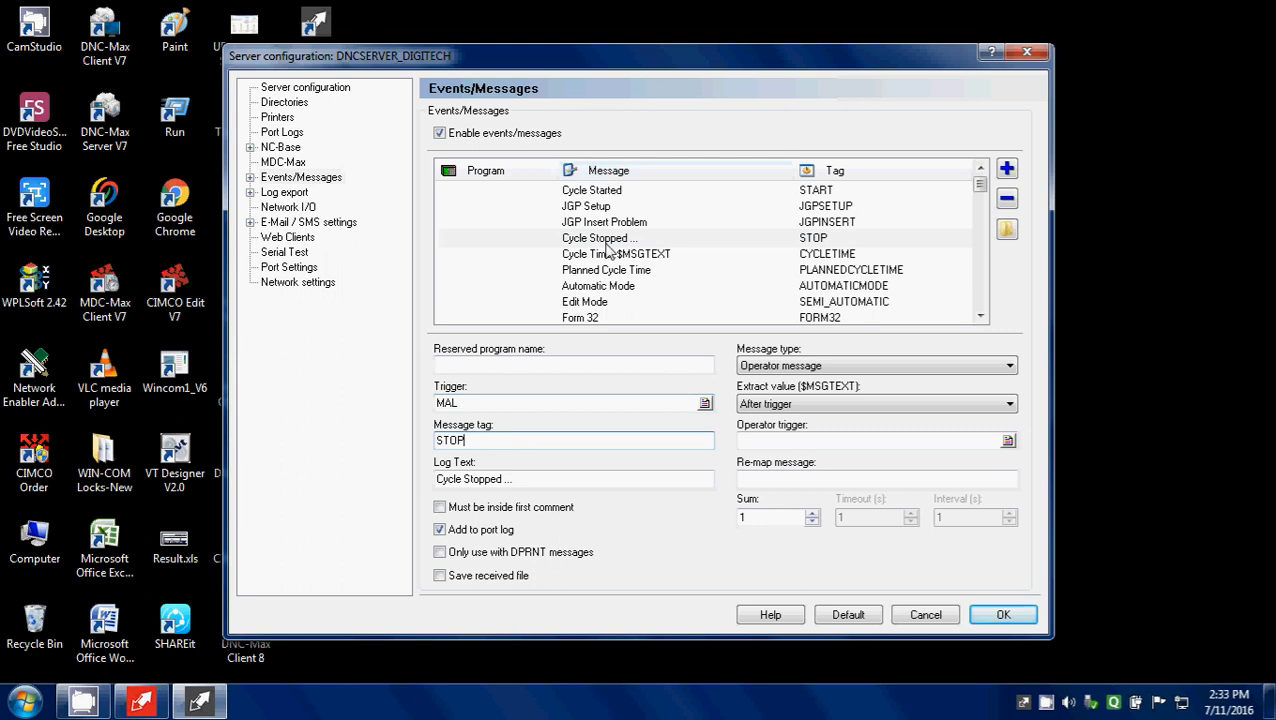
Step: Set the log export filename to $ROOTLOG\CNC_Simulator-2 and restart the server to activate the change
click(268, 199)
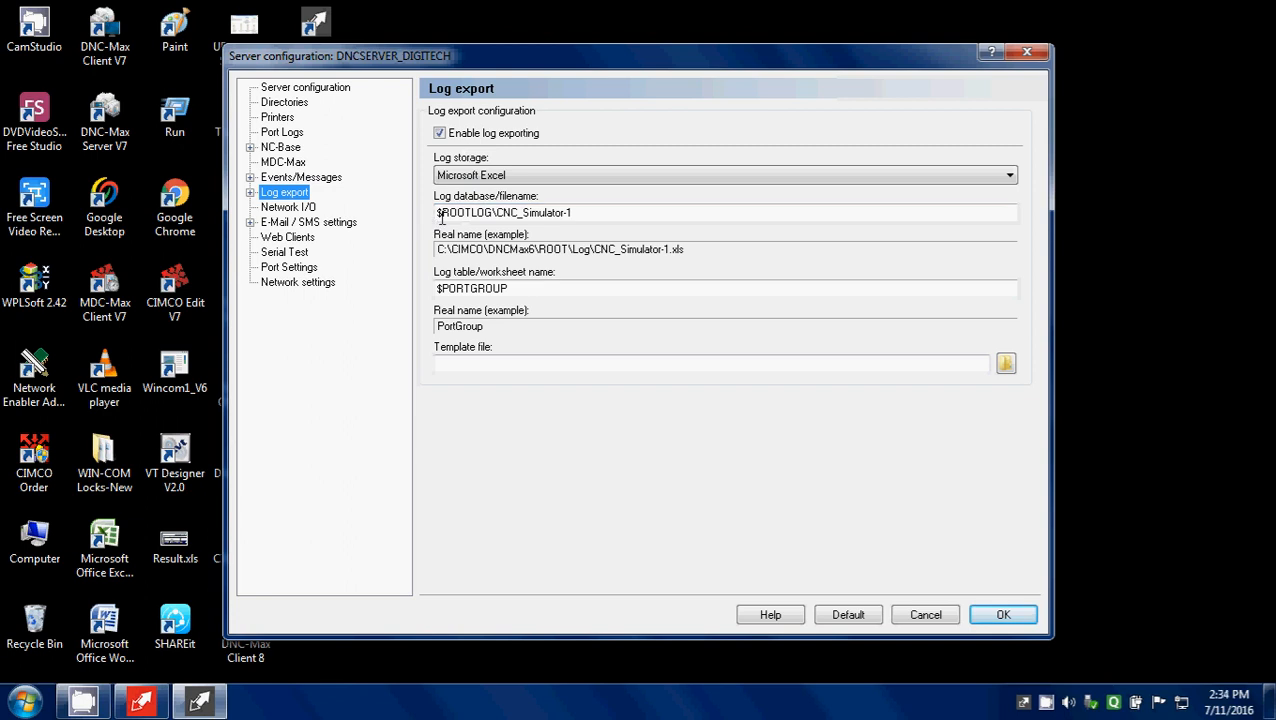
click(584, 210)
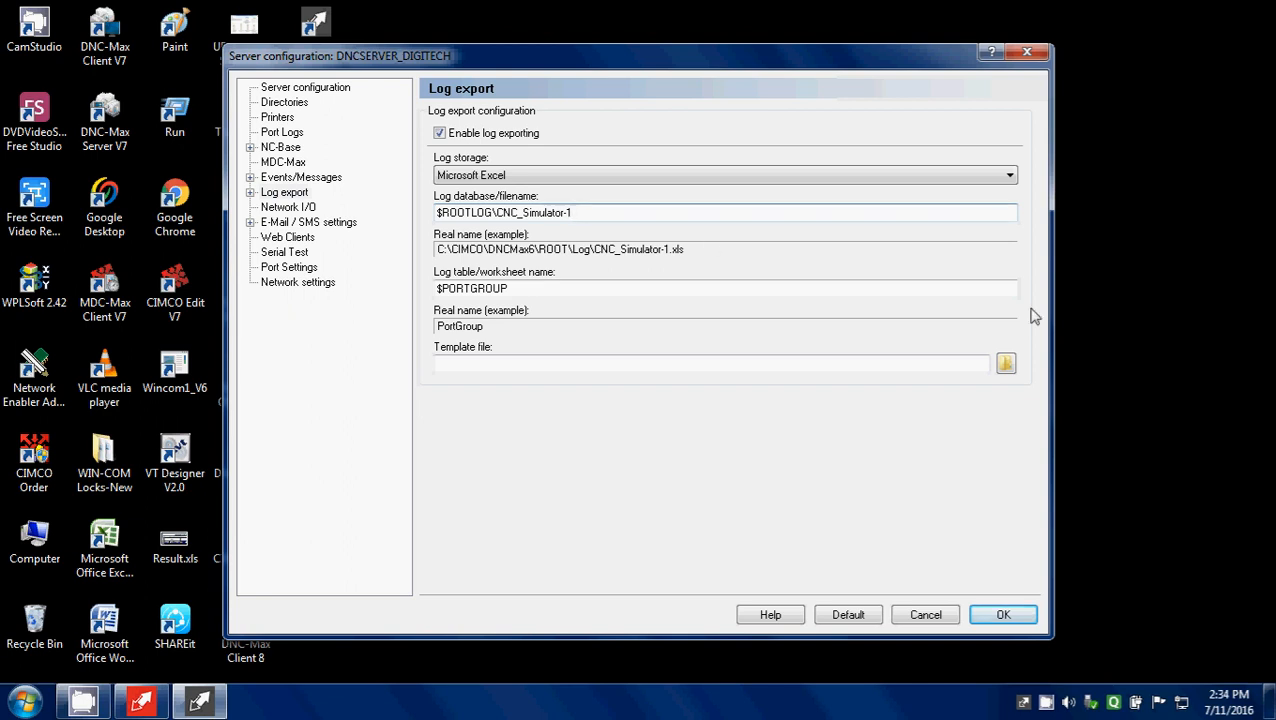
key(BackSpace)
text(2)
click(998, 612)
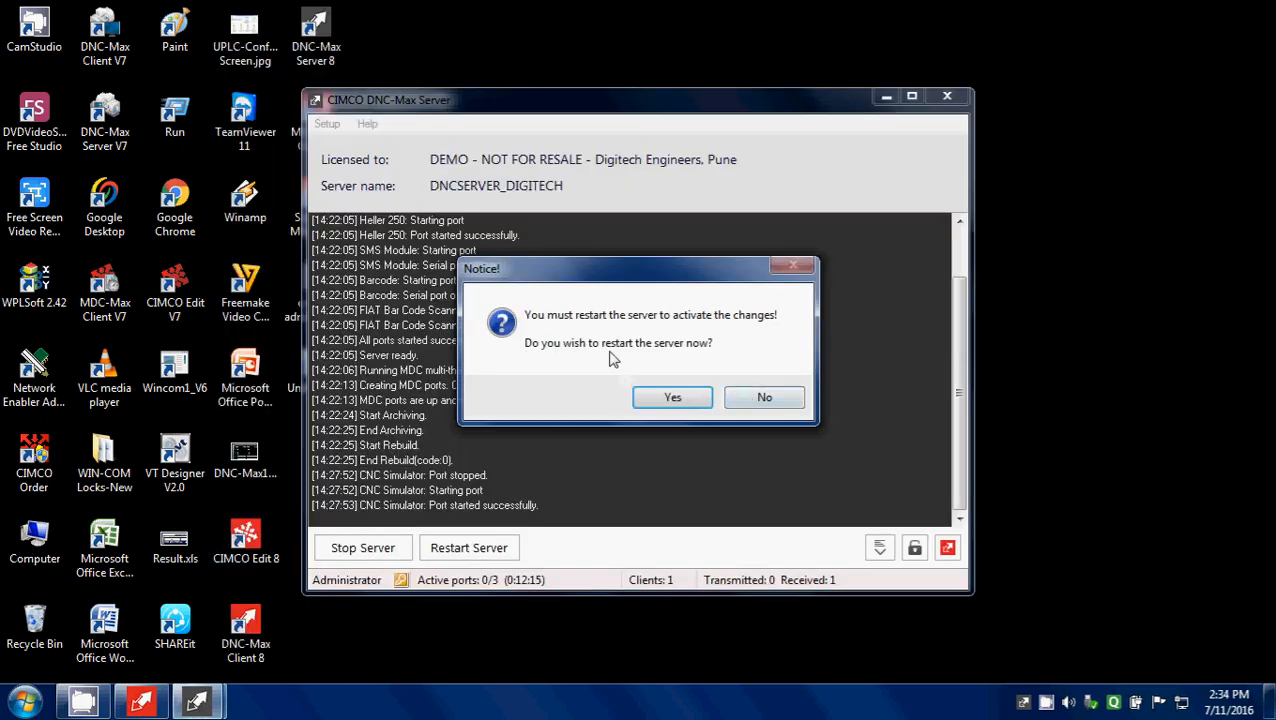
click(672, 398)
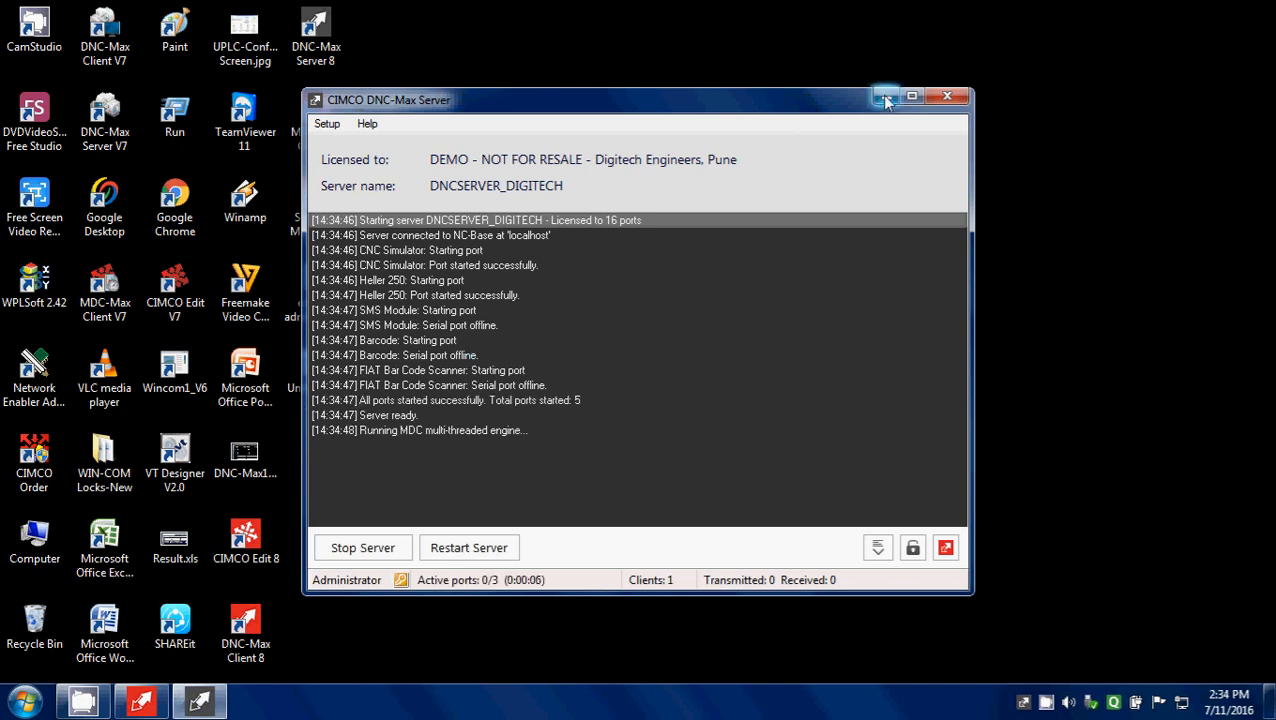
click(884, 97)
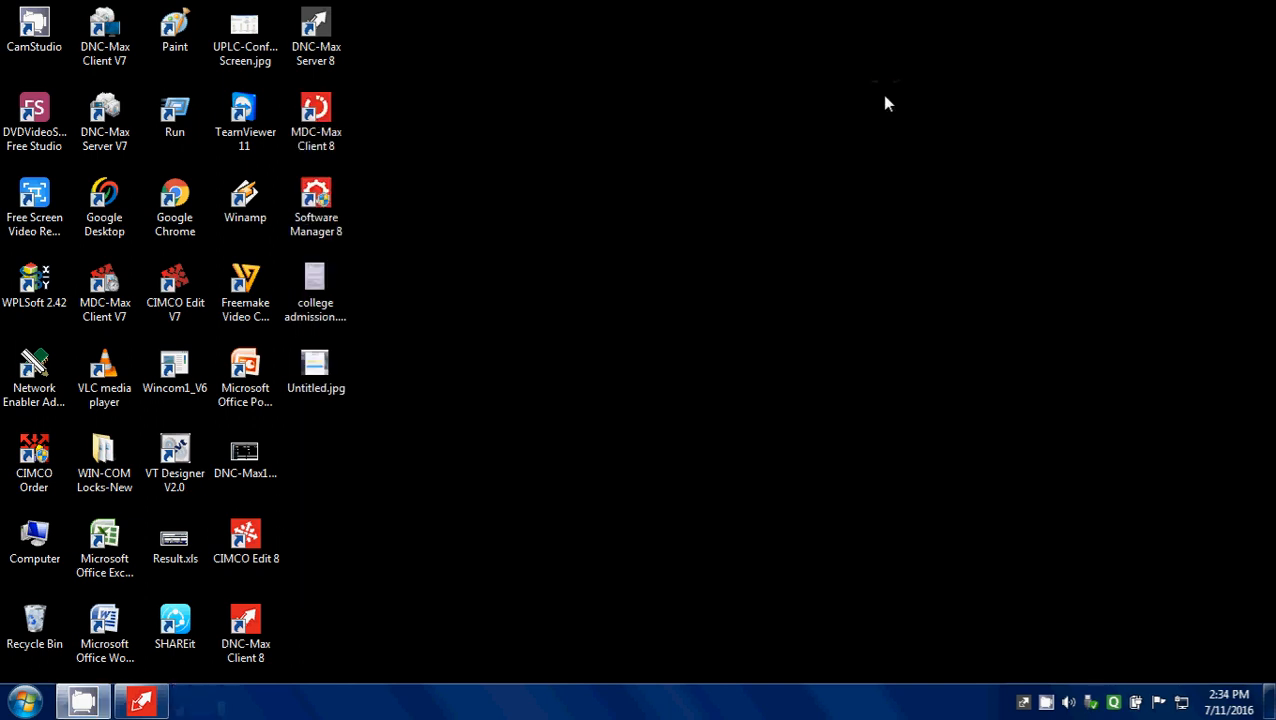
Step: Switch to DNC-Max Client, enlarge the lower pane, and review the CNC Simulator port's Messaging settings
click(154, 707)
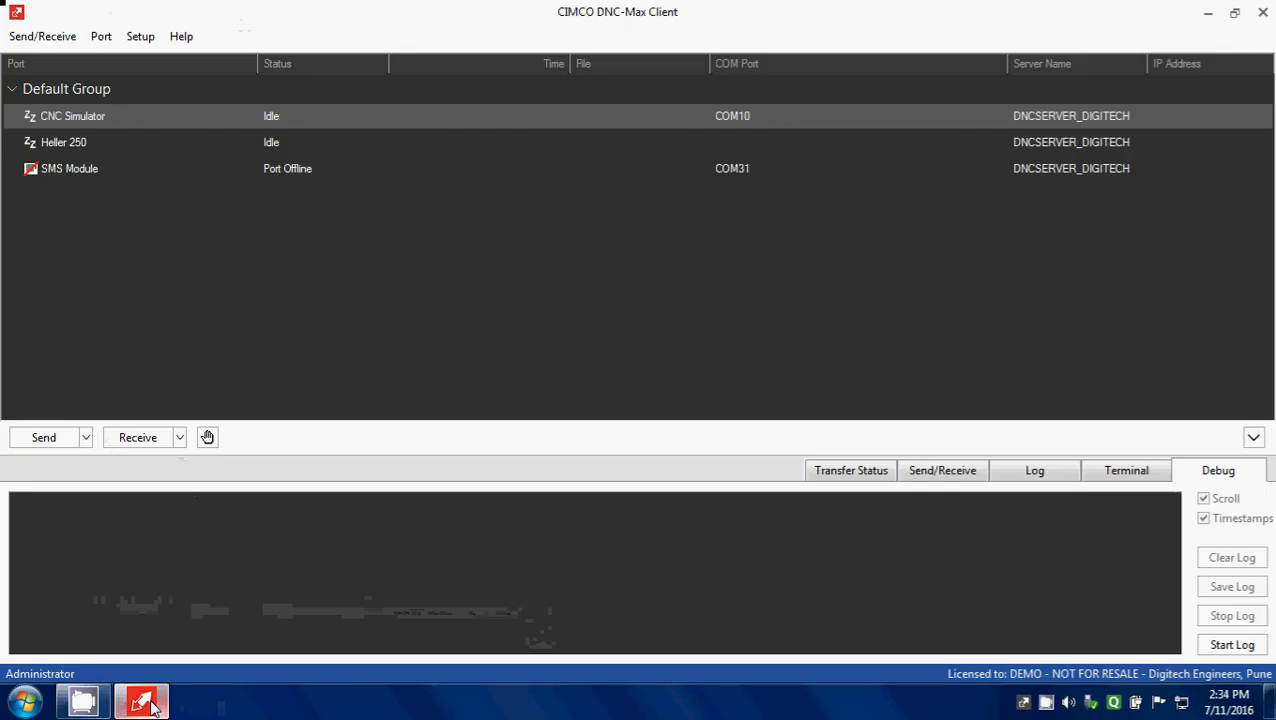
drag(667, 424, 678, 240)
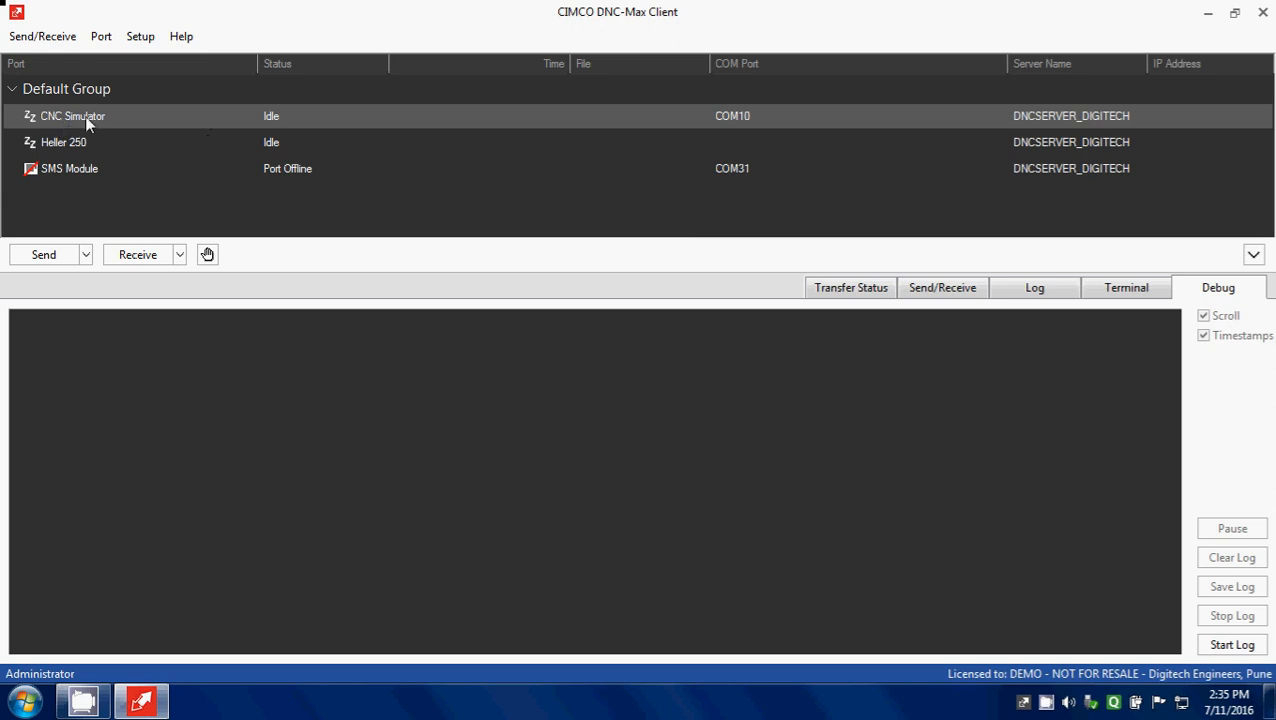
click(109, 42)
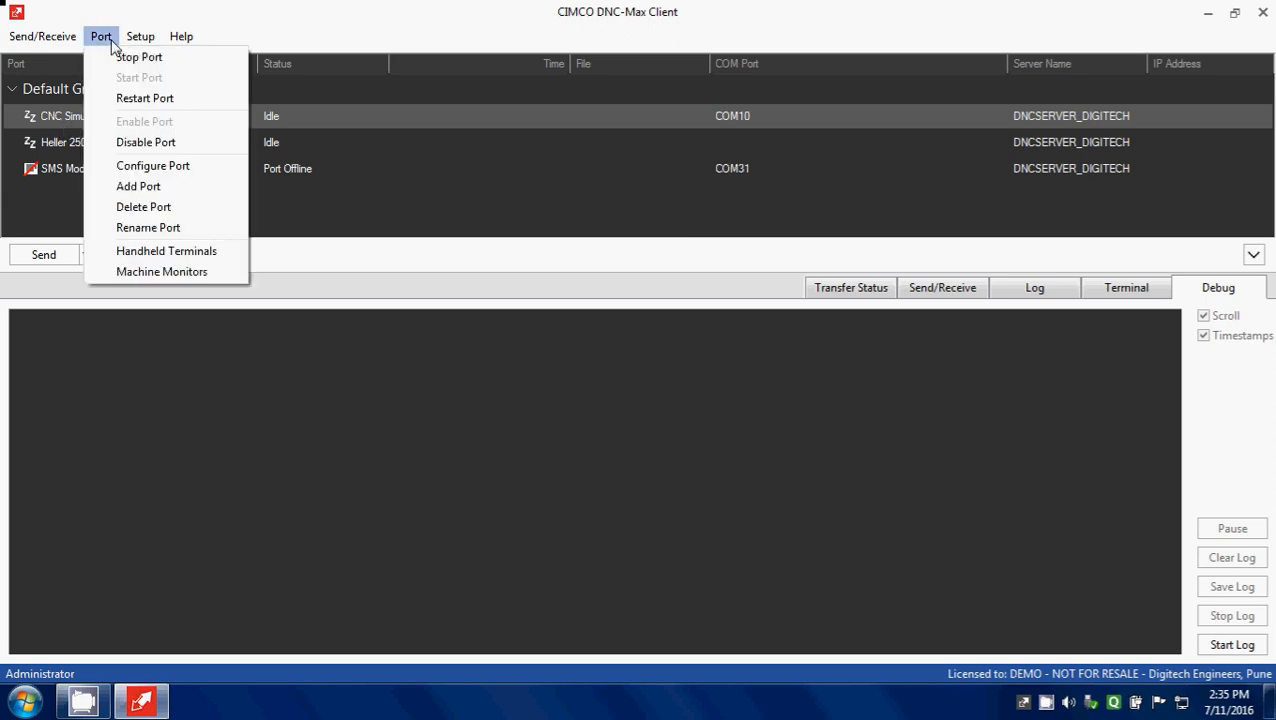
click(166, 170)
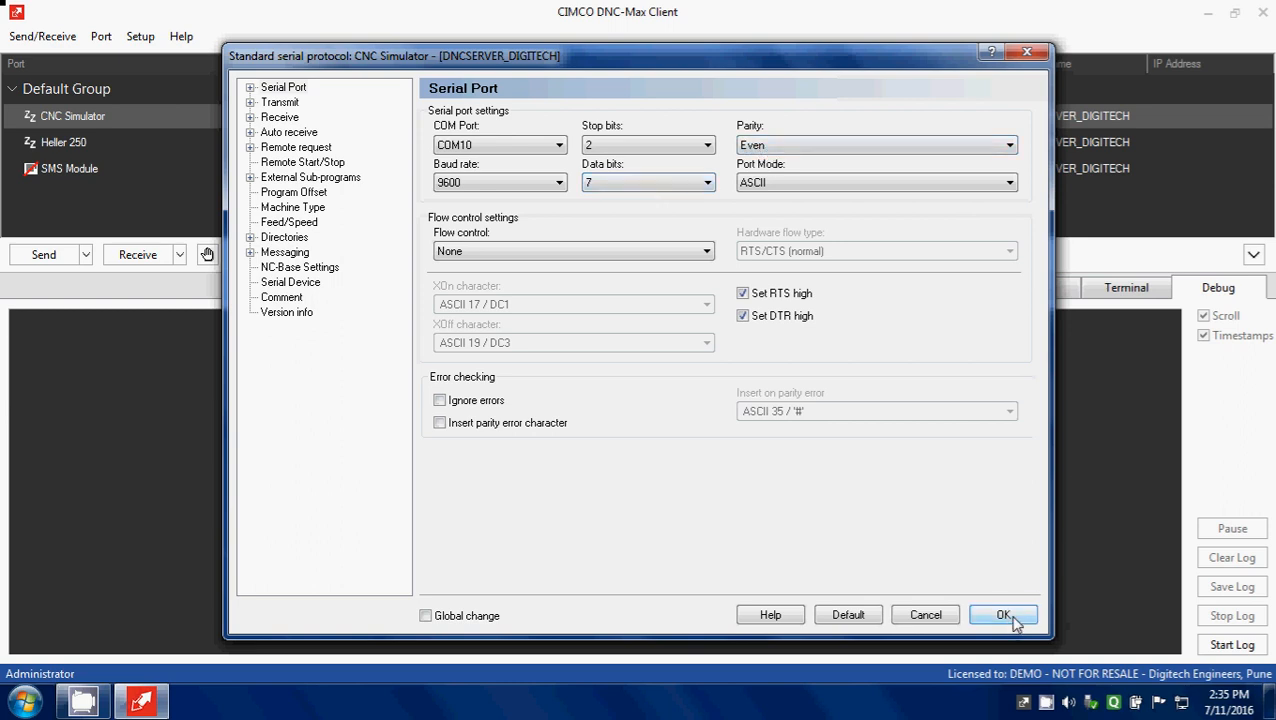
click(278, 253)
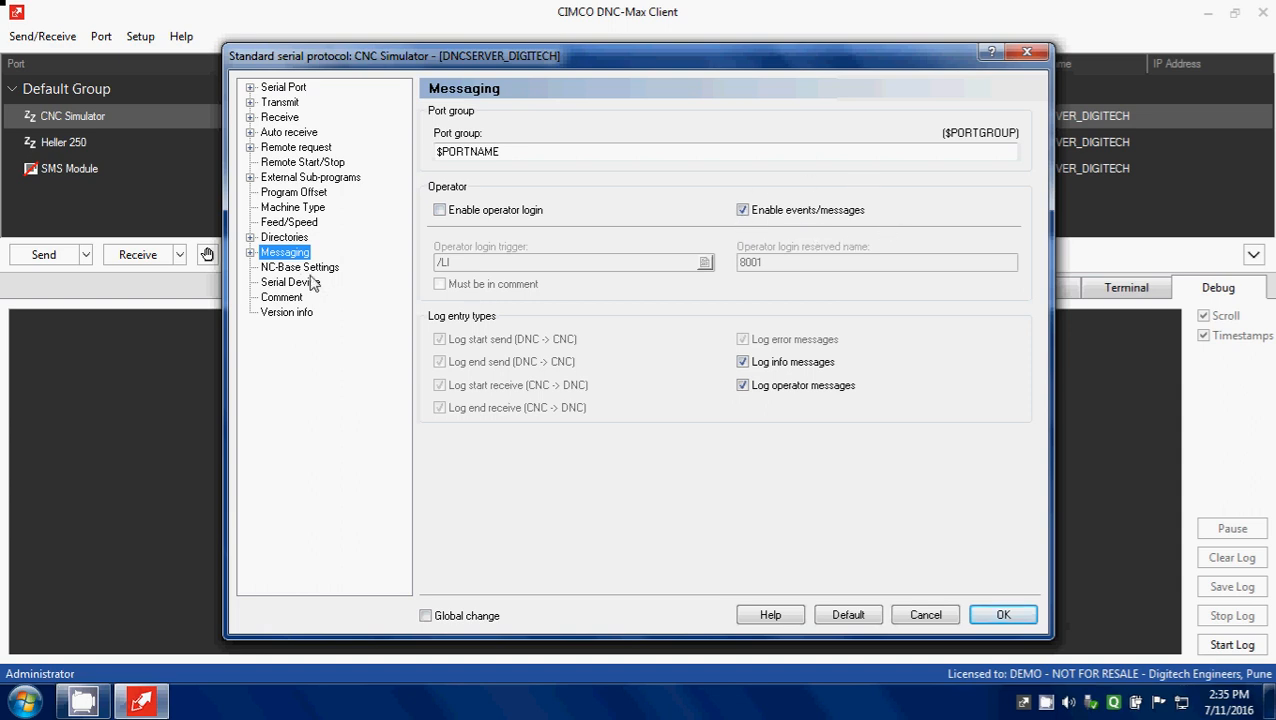
click(1001, 614)
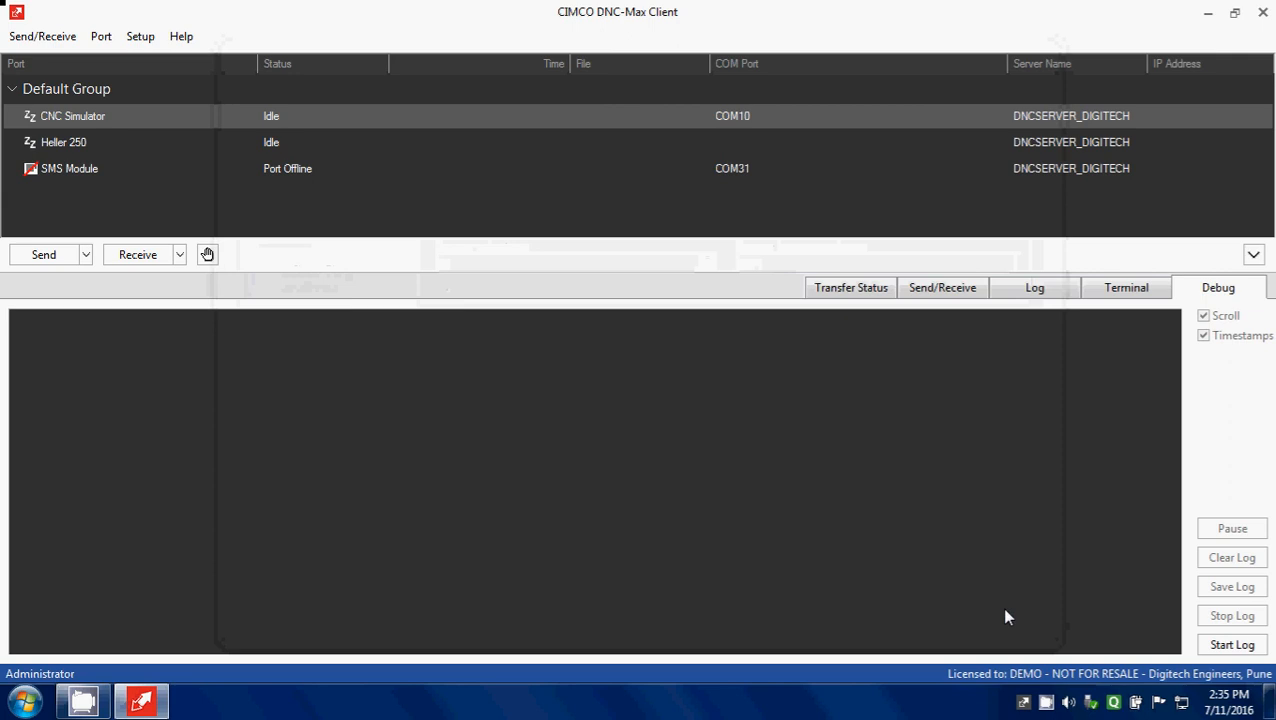
Step: Start the CNC Simulator port's debug log and check its cycle start message in the terminal and server log
click(1248, 644)
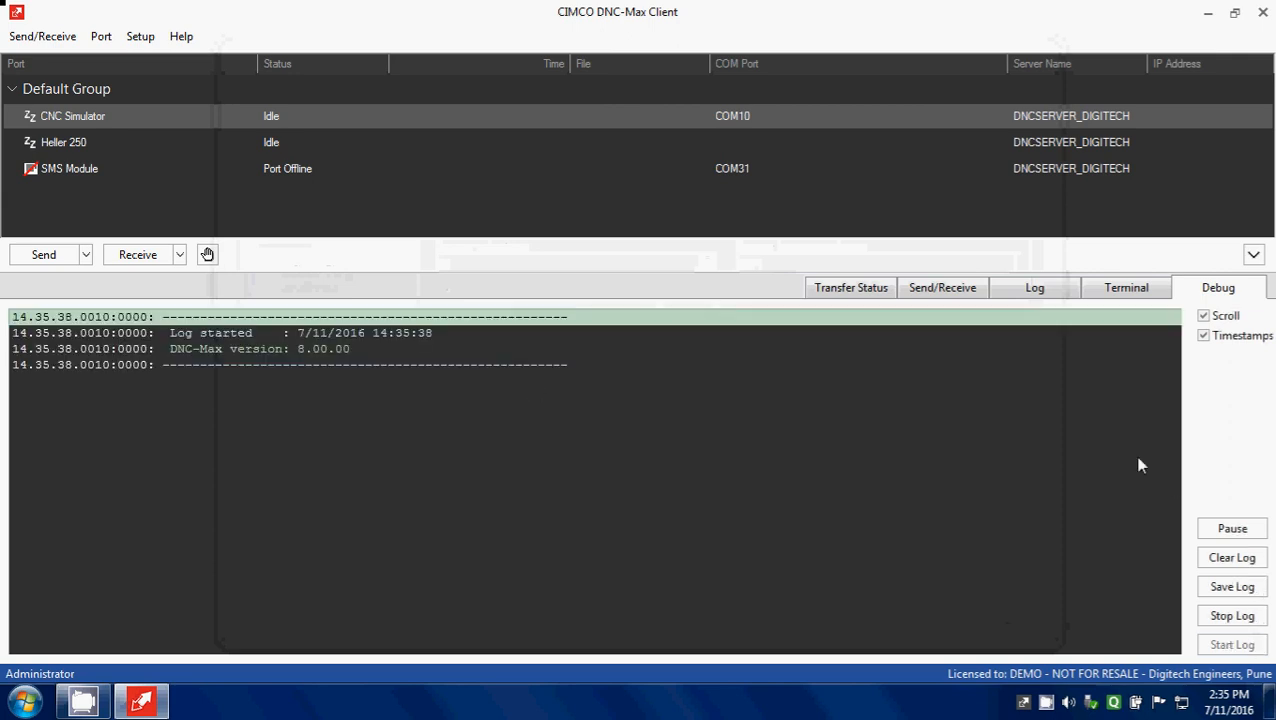
click(1113, 287)
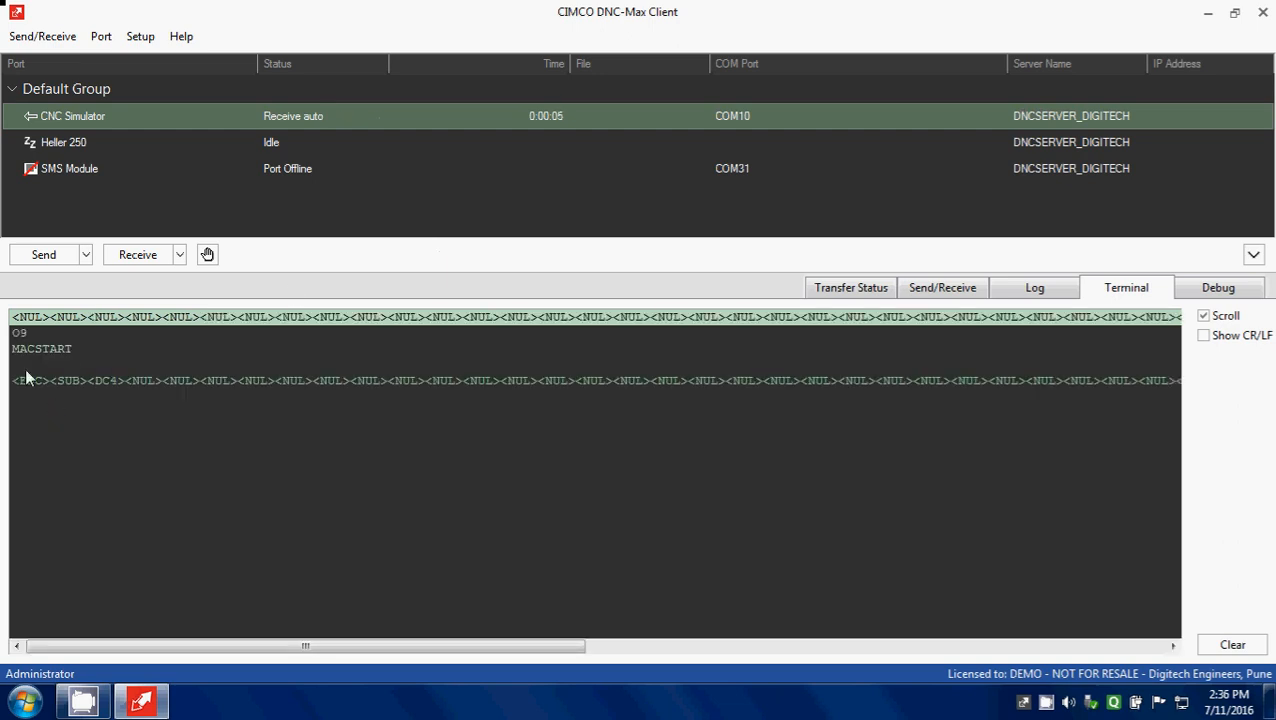
click(1024, 703)
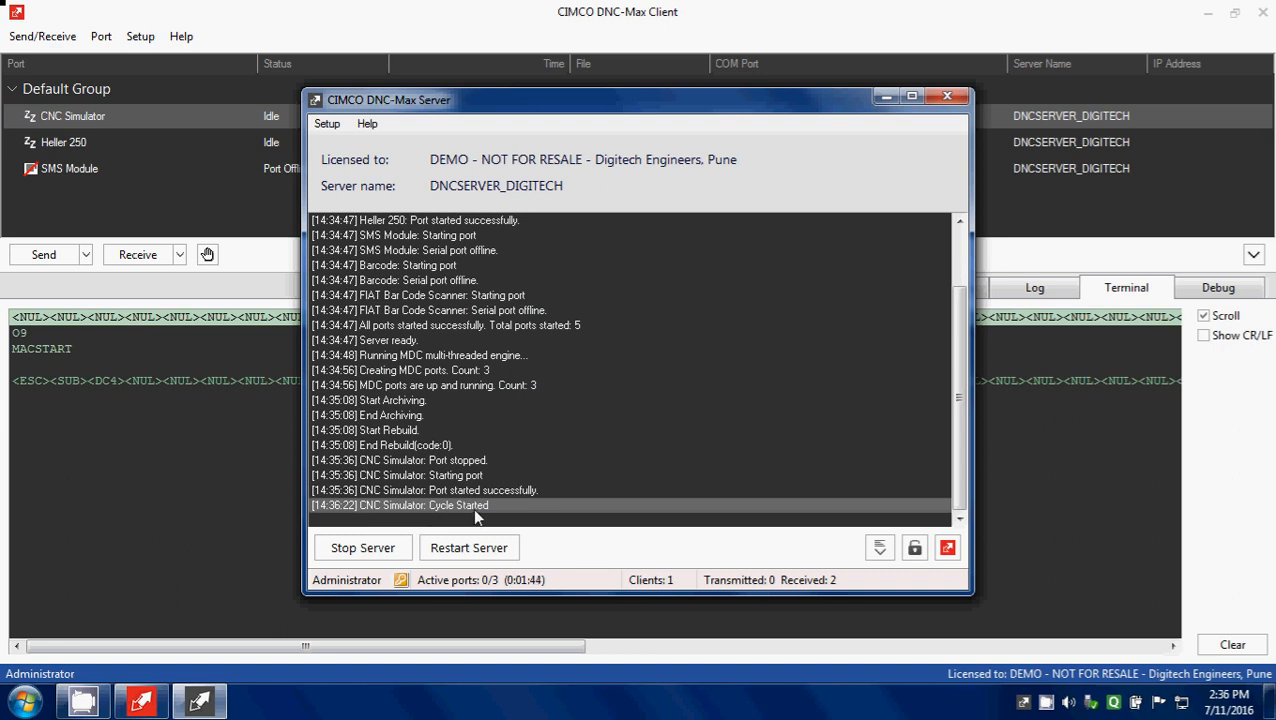
click(886, 99)
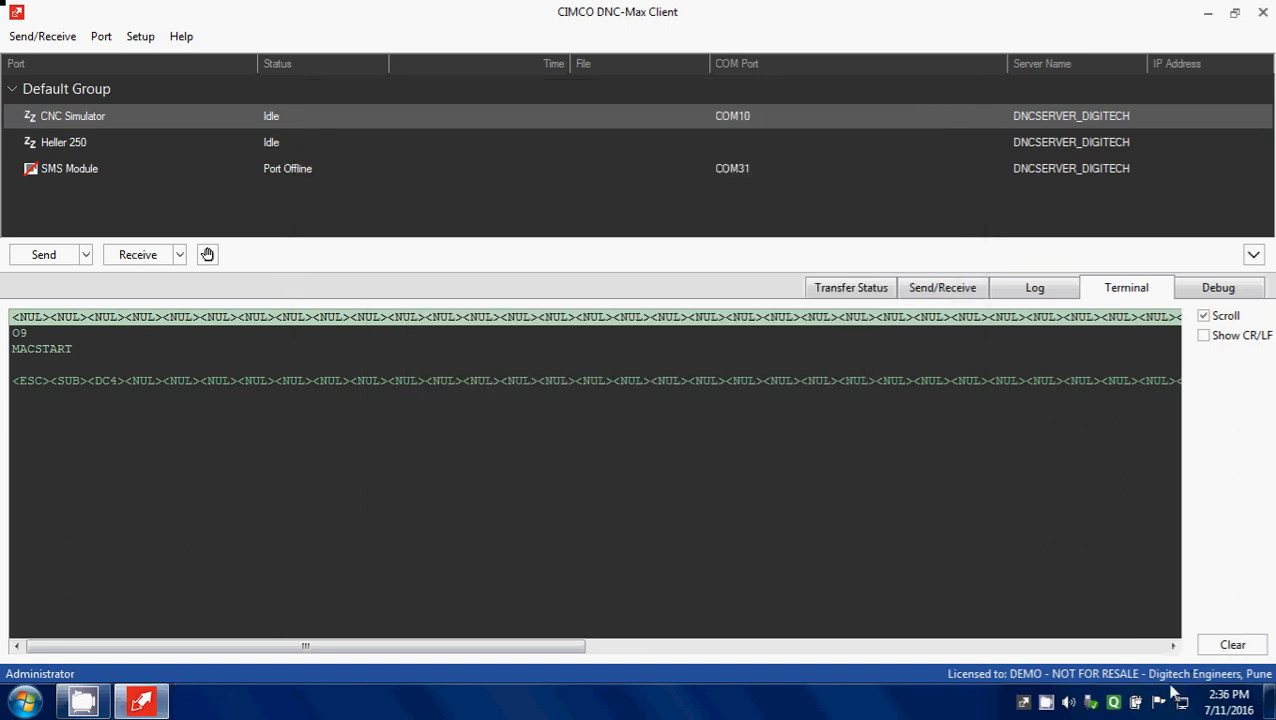
Step: Examine the MACSTART line in the CNC Simulator port's debug log
mouse_move(84, 703)
click(1219, 287)
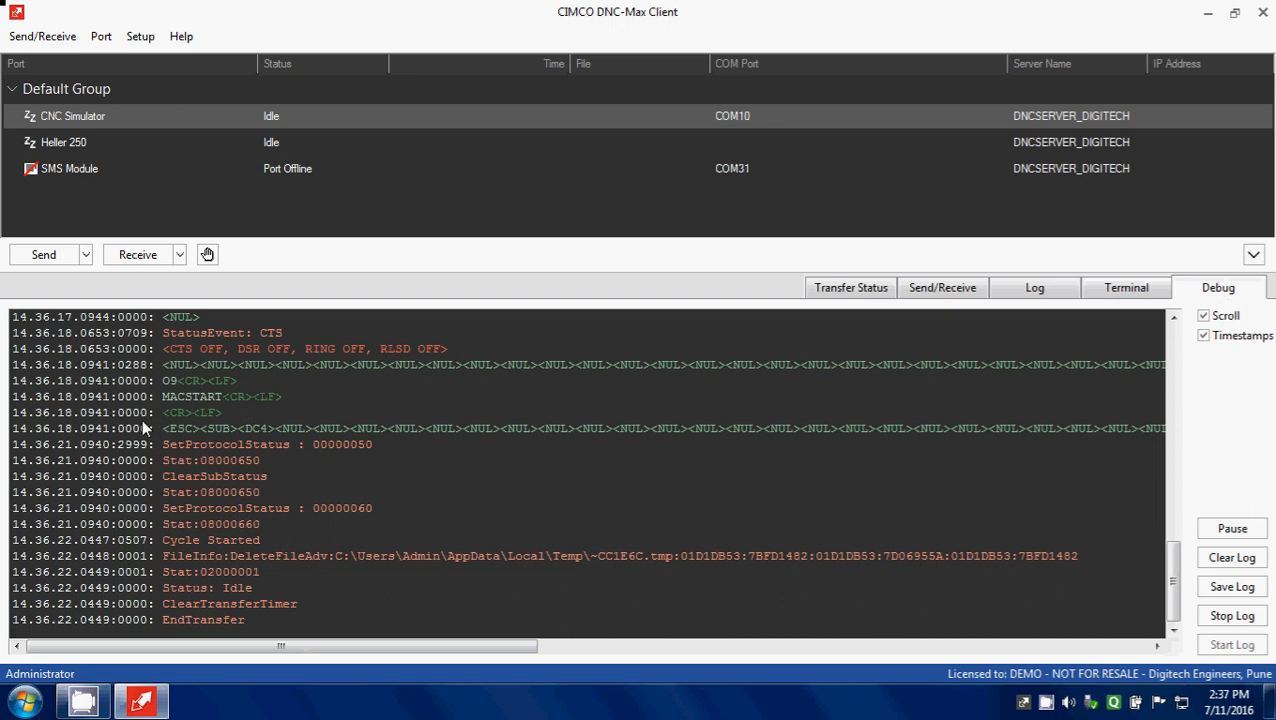
click(46, 397)
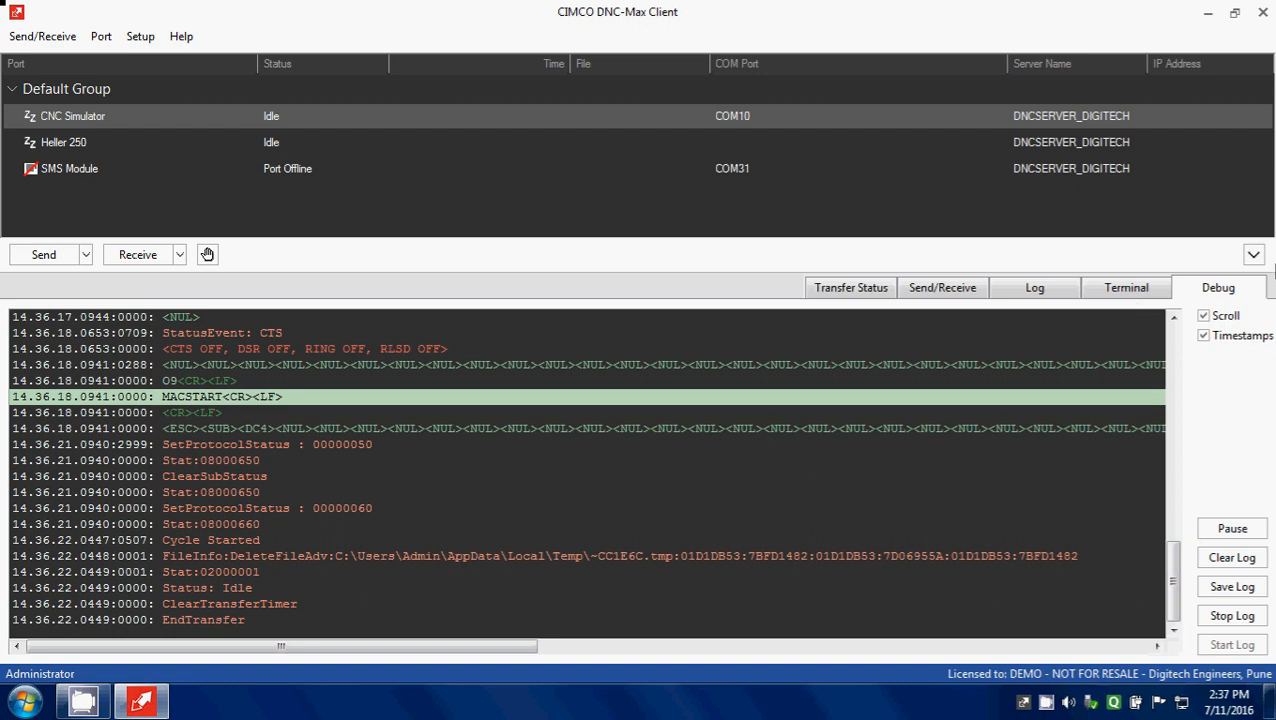
Step: Check the cycle stop message in the terminal and the CNC Simulator's cycle start and stop entries in the server log
click(1146, 293)
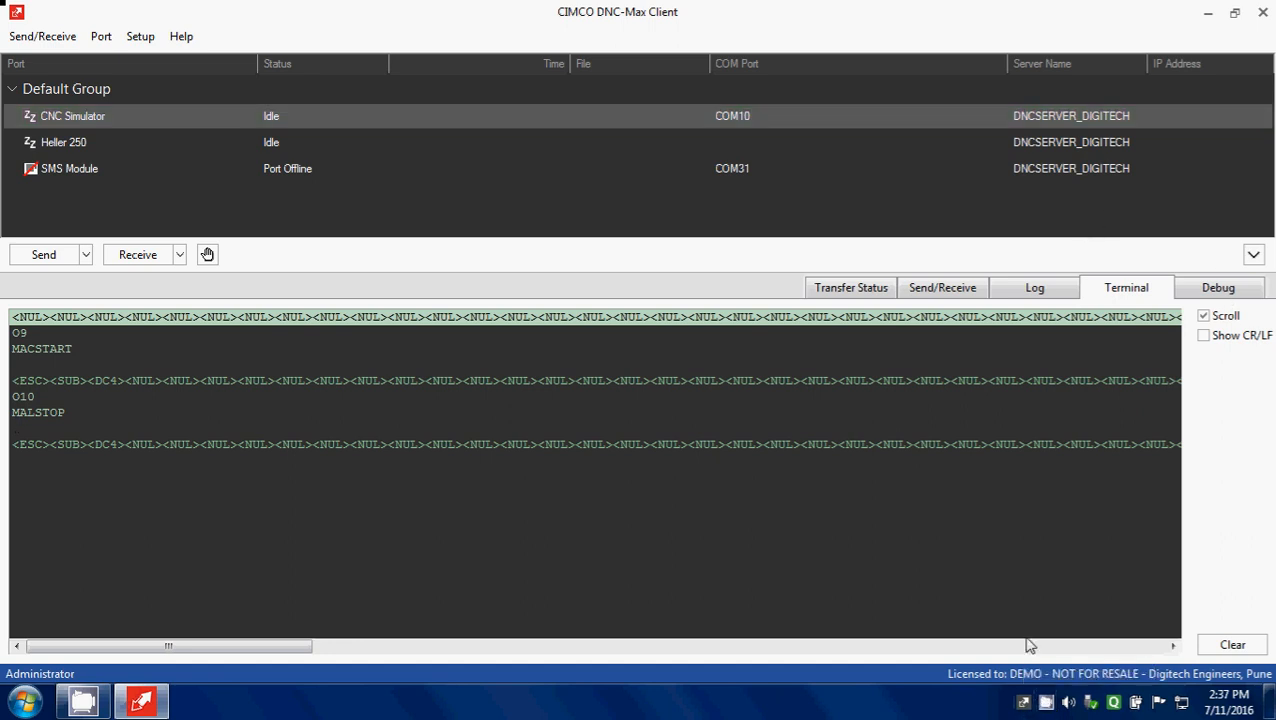
double_click(1024, 703)
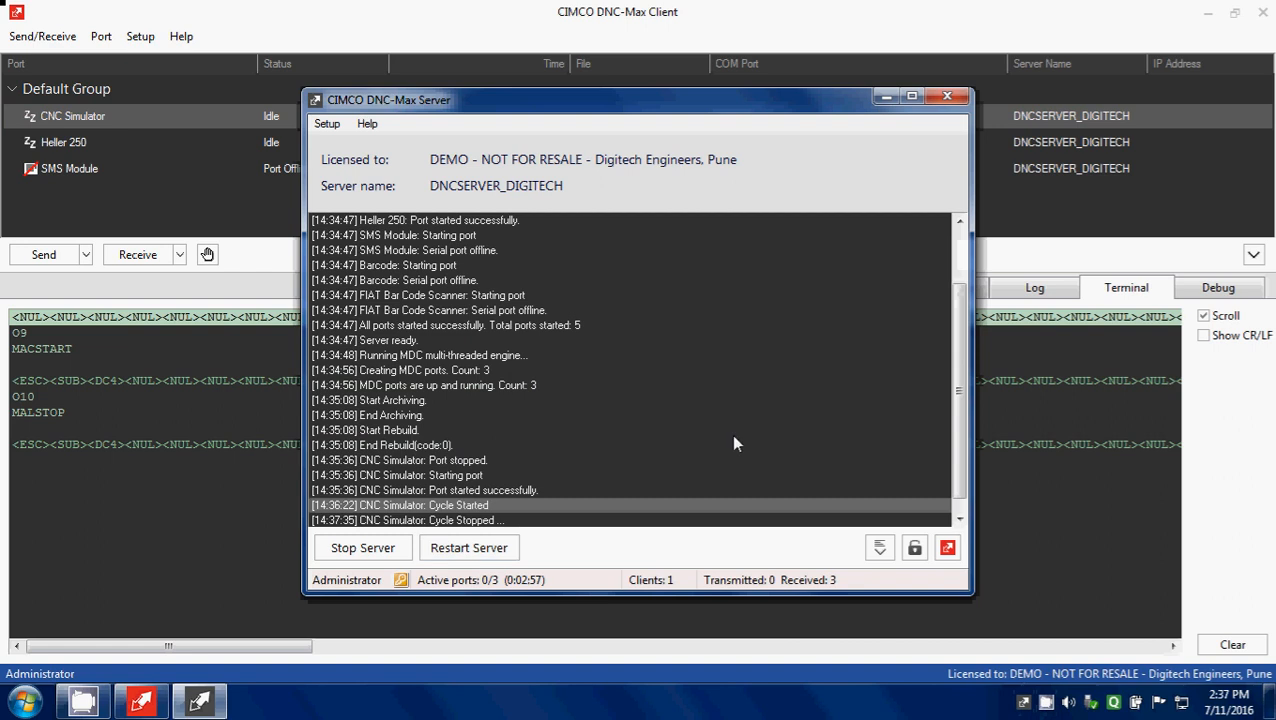
click(480, 504)
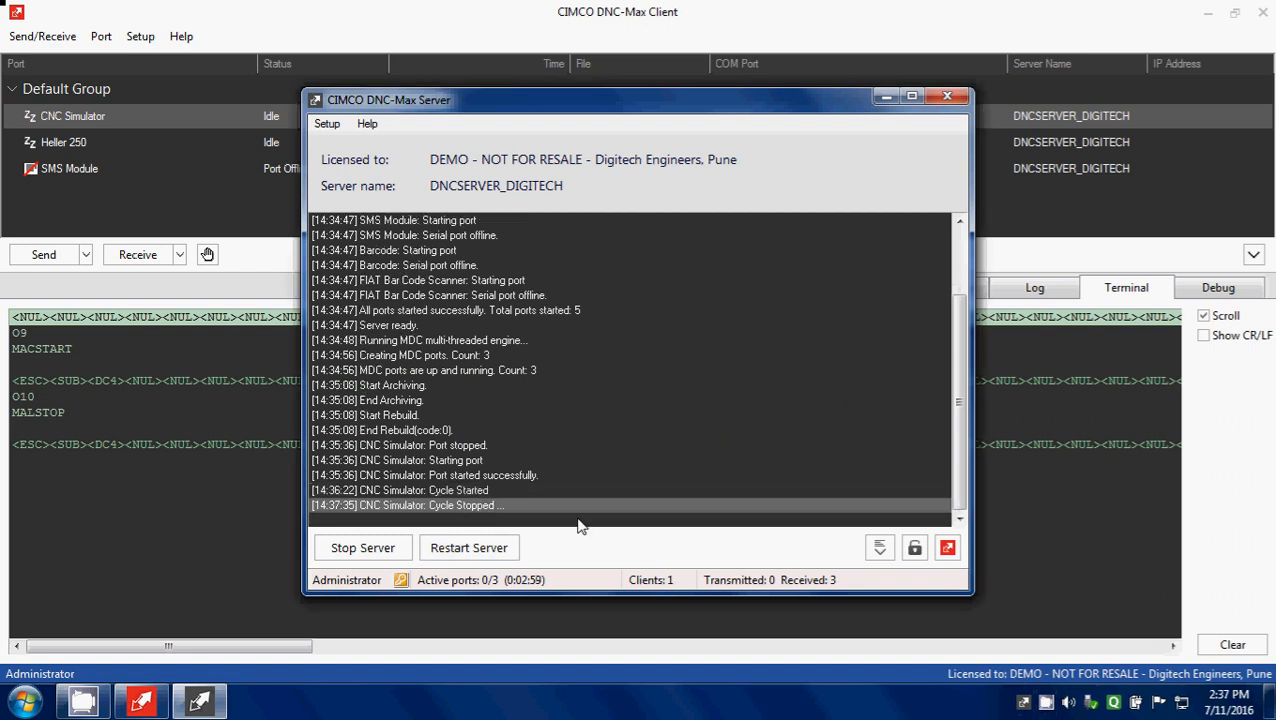
click(481, 491)
click(485, 505)
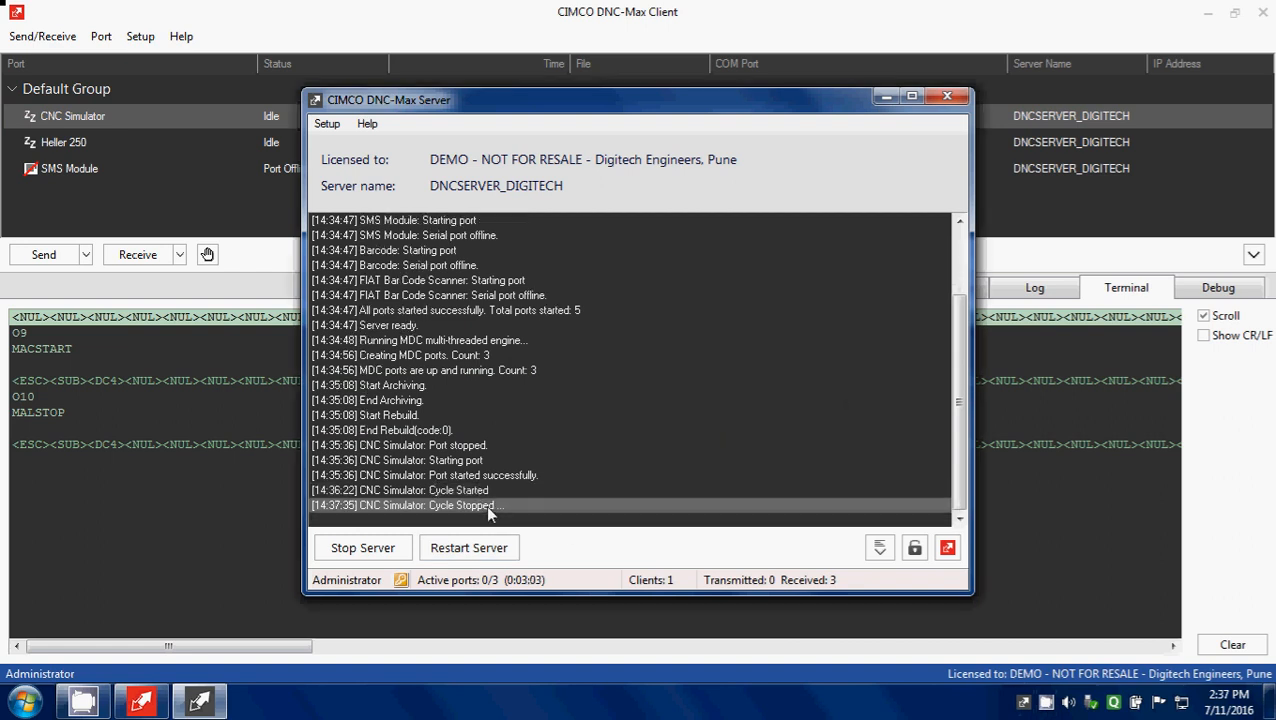
click(884, 97)
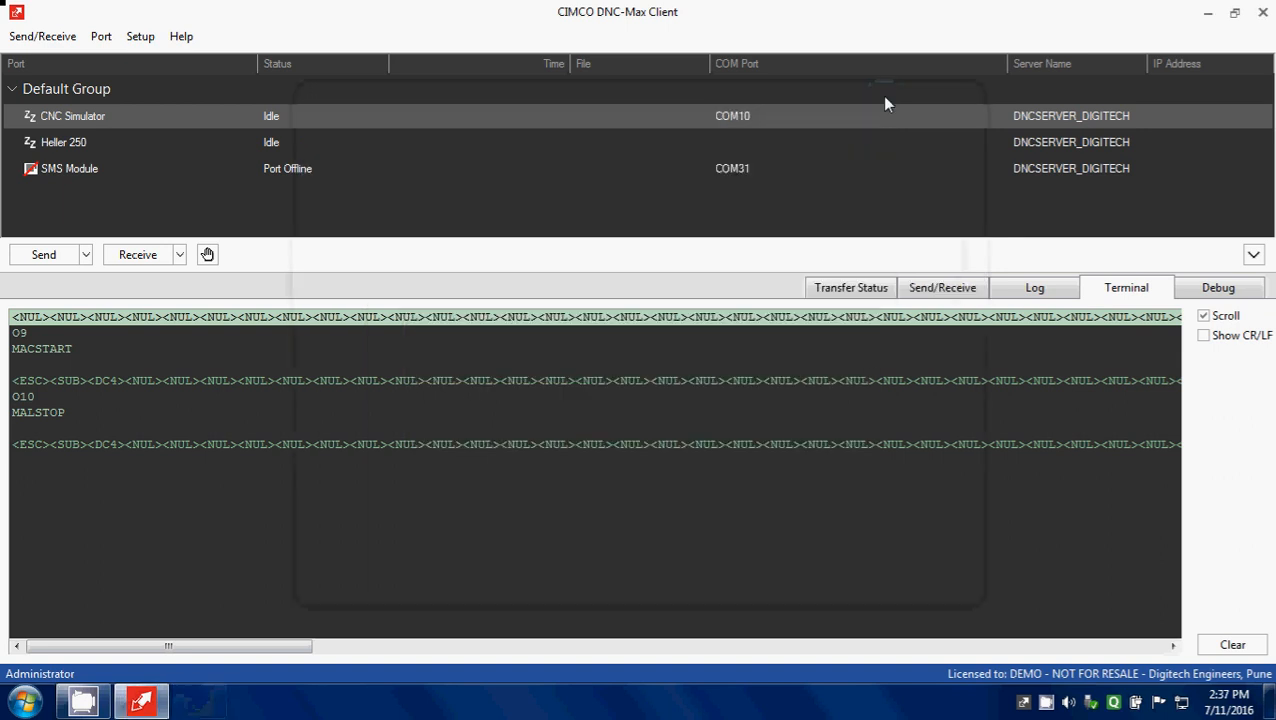
Step: Minimize DNC-Max Client and open Local Disk (C:) in Windows Explorer, widening the folder tree
click(1208, 13)
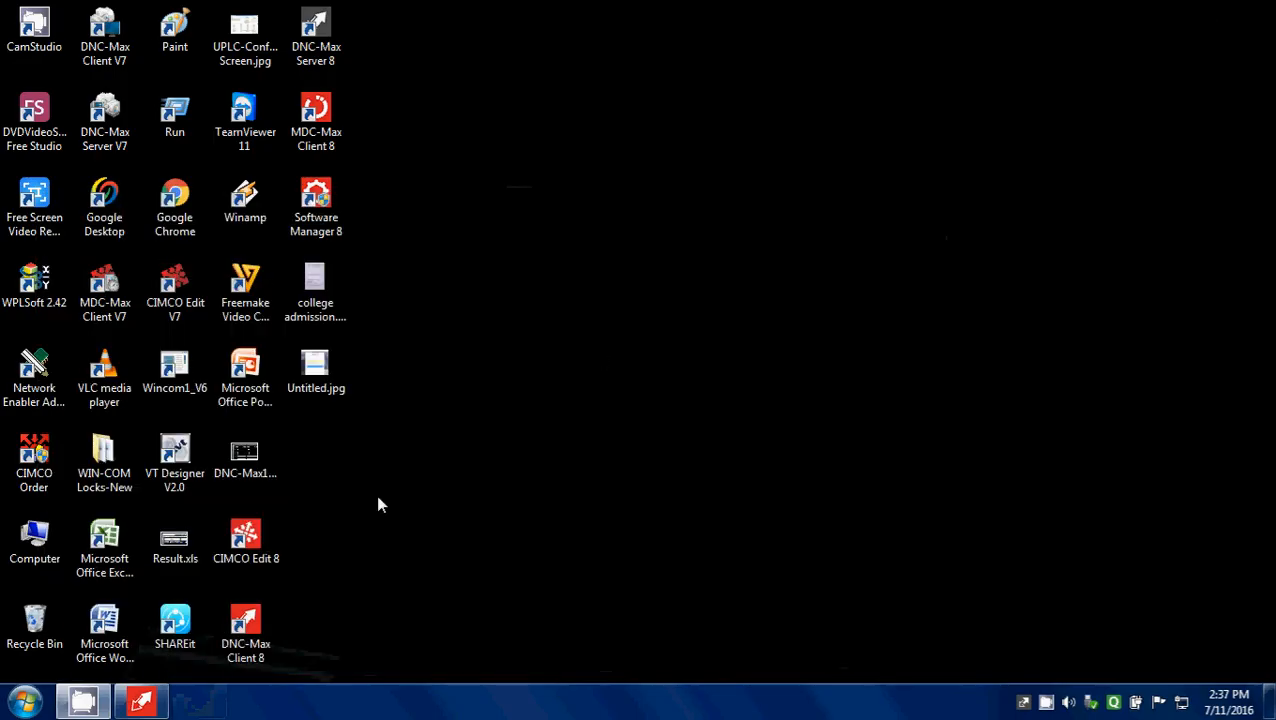
right_click(33, 704)
click(120, 686)
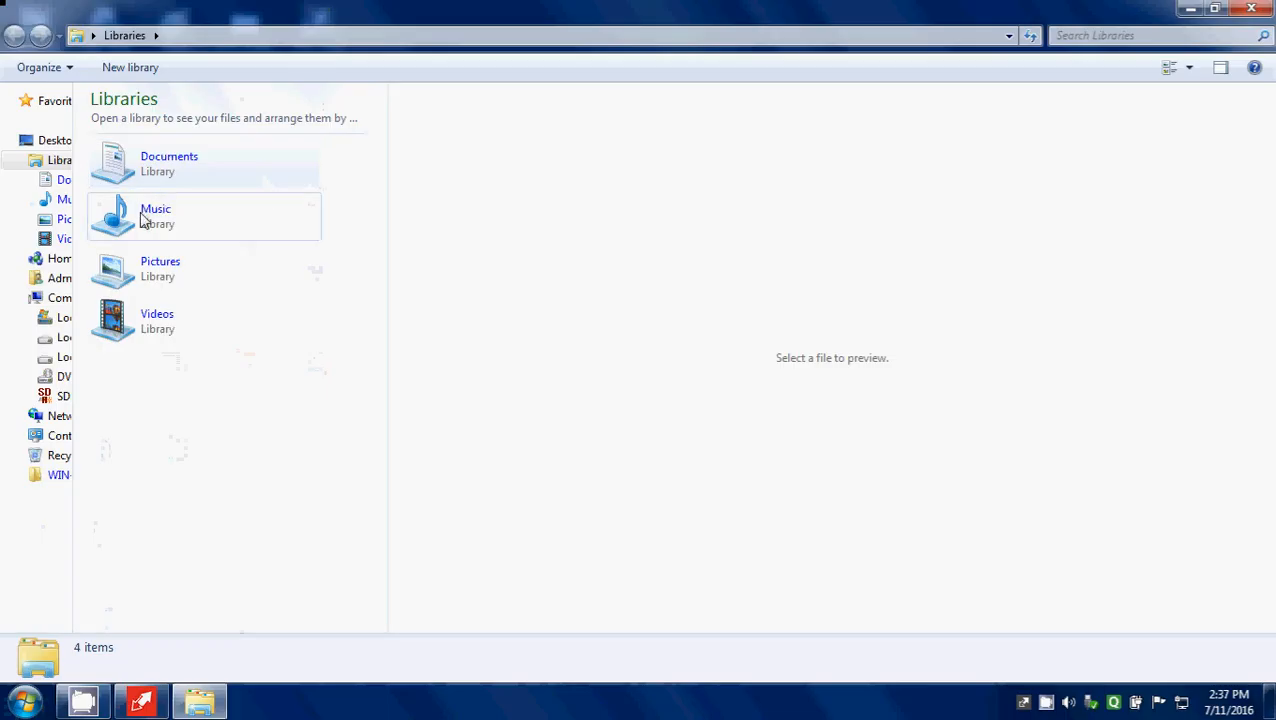
drag(71, 370, 264, 370)
click(125, 320)
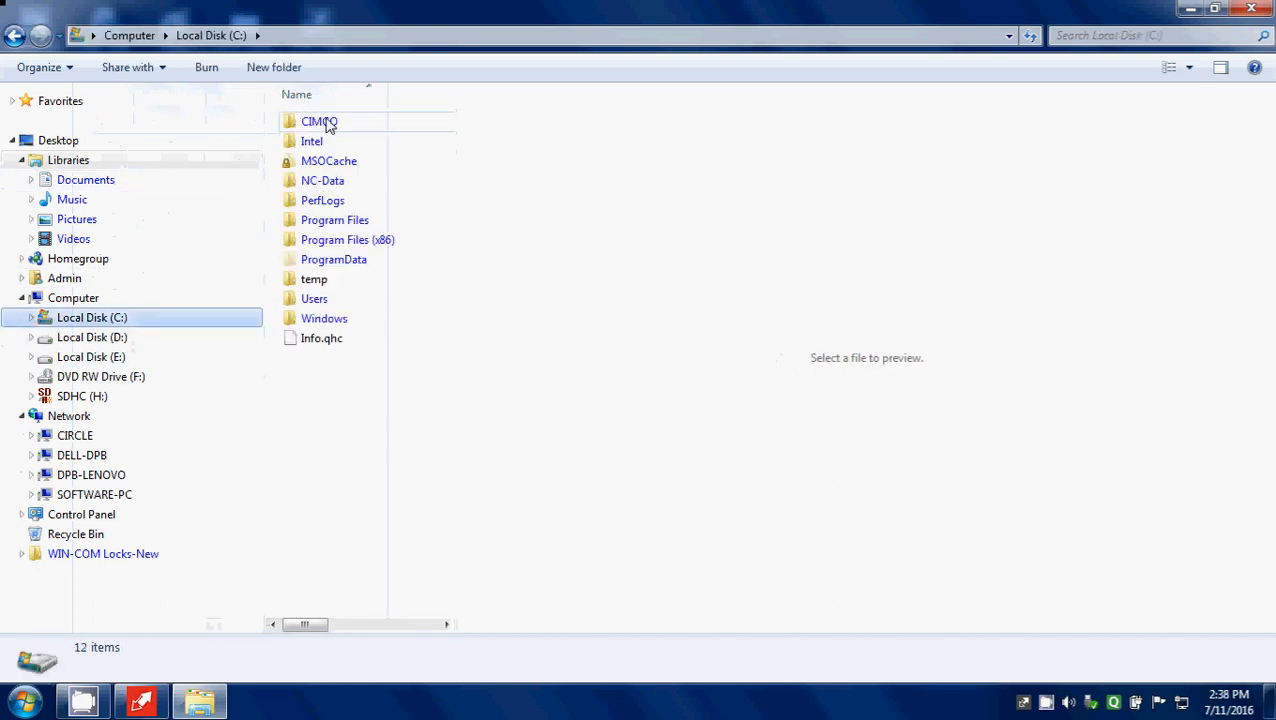
Step: Open CNC_Simulator-1.xls from the CIMCO\DNCMax6\ROOT\Log folder in Excel and maximize its window
double_click(325, 122)
double_click(326, 181)
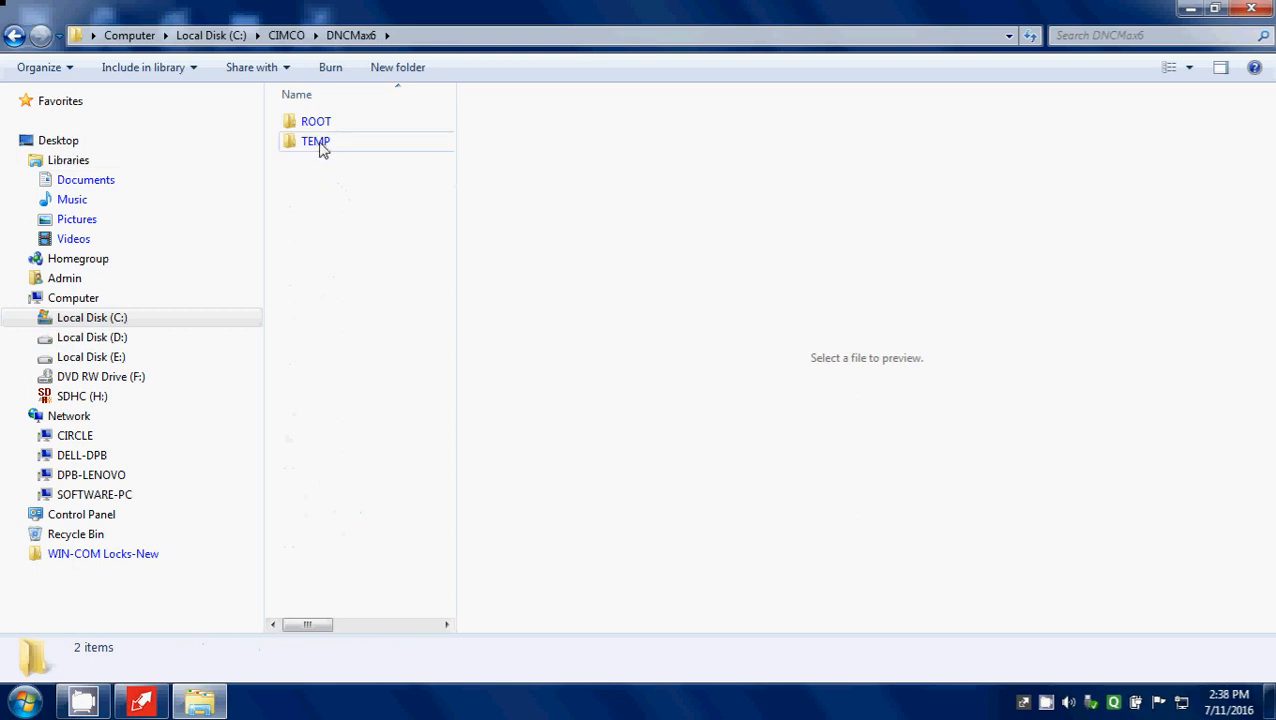
double_click(320, 126)
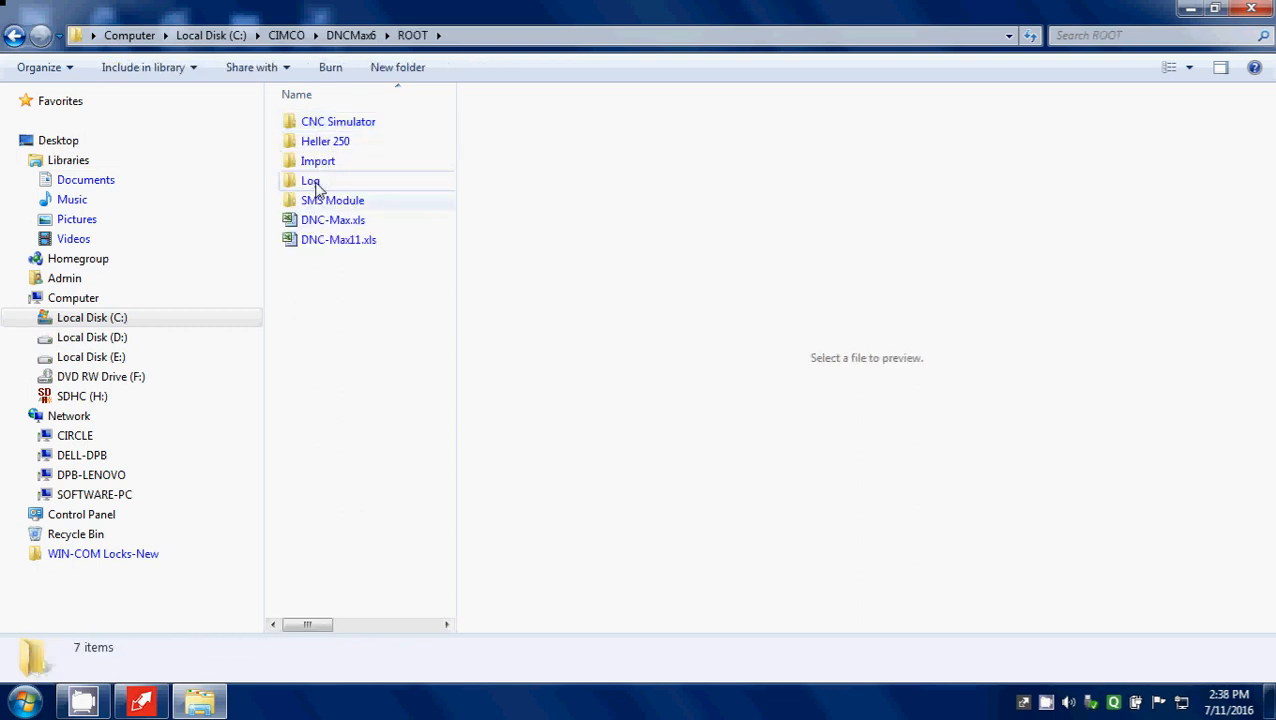
double_click(316, 183)
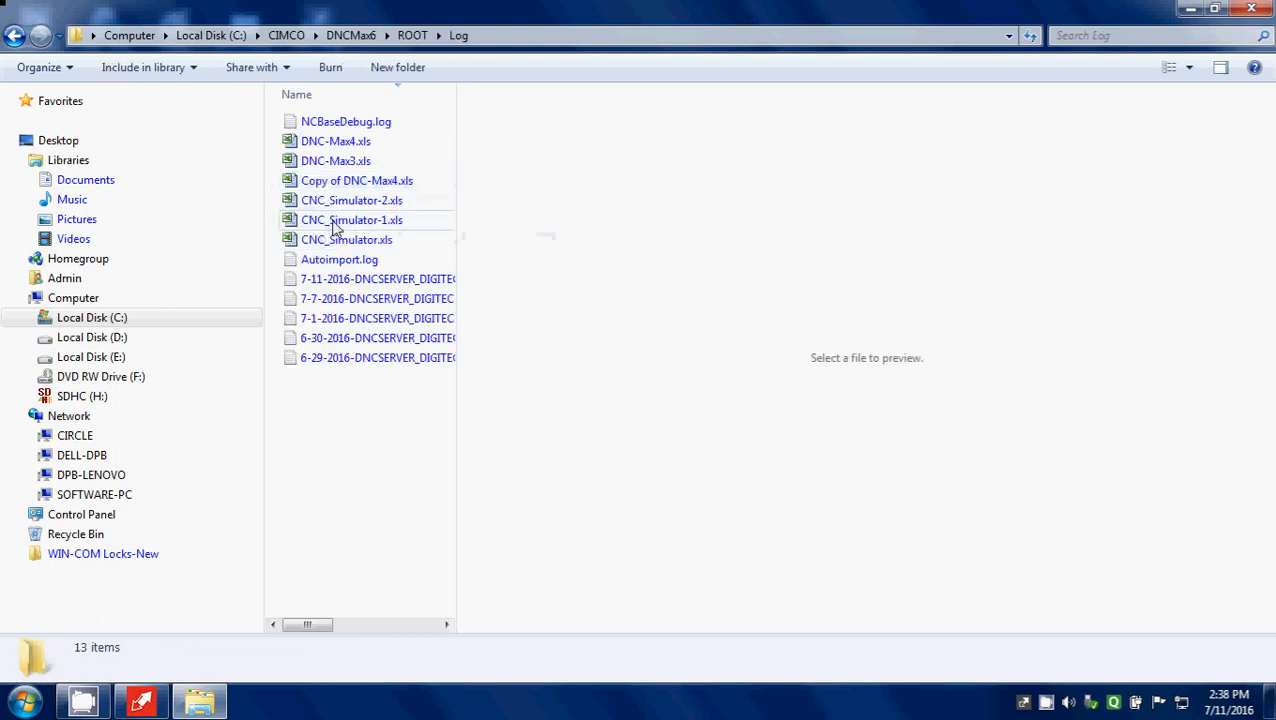
double_click(335, 220)
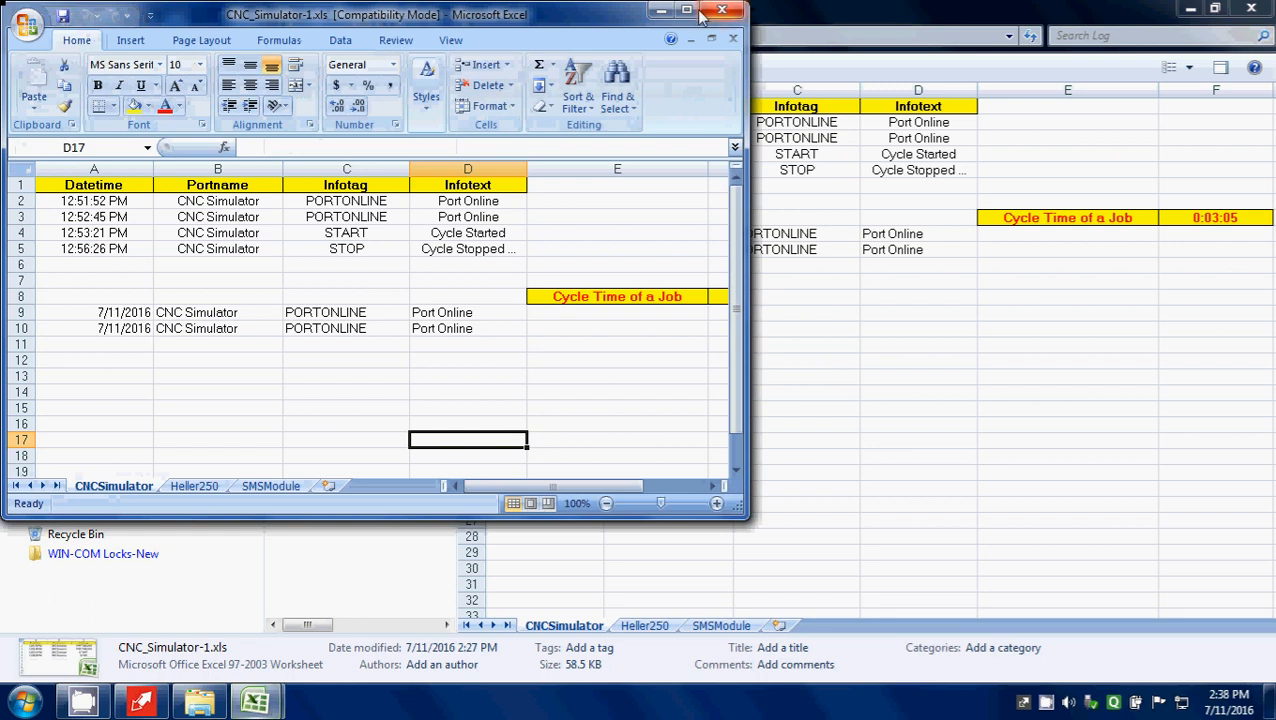
click(686, 11)
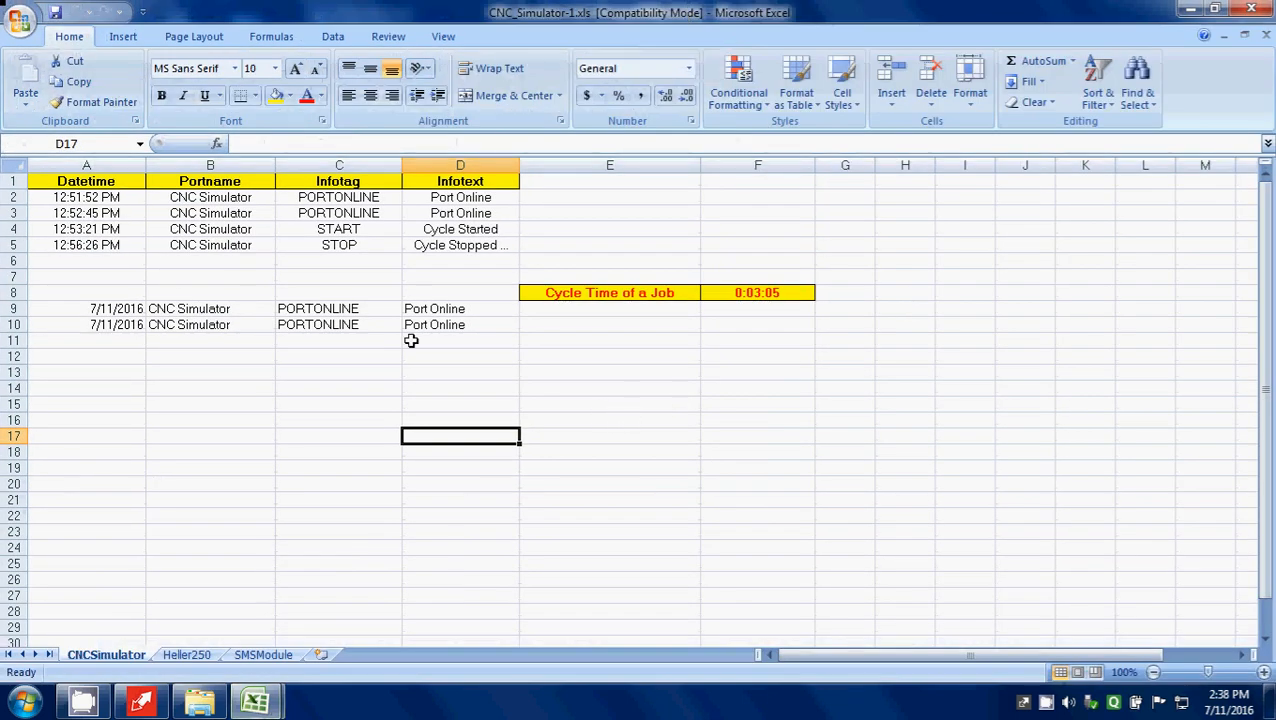
Step: Review the CNC Simulator log entries in rows 2 to 5, checking the START and STOP tags and their Datetime cells
drag(76, 197, 487, 245)
click(1060, 274)
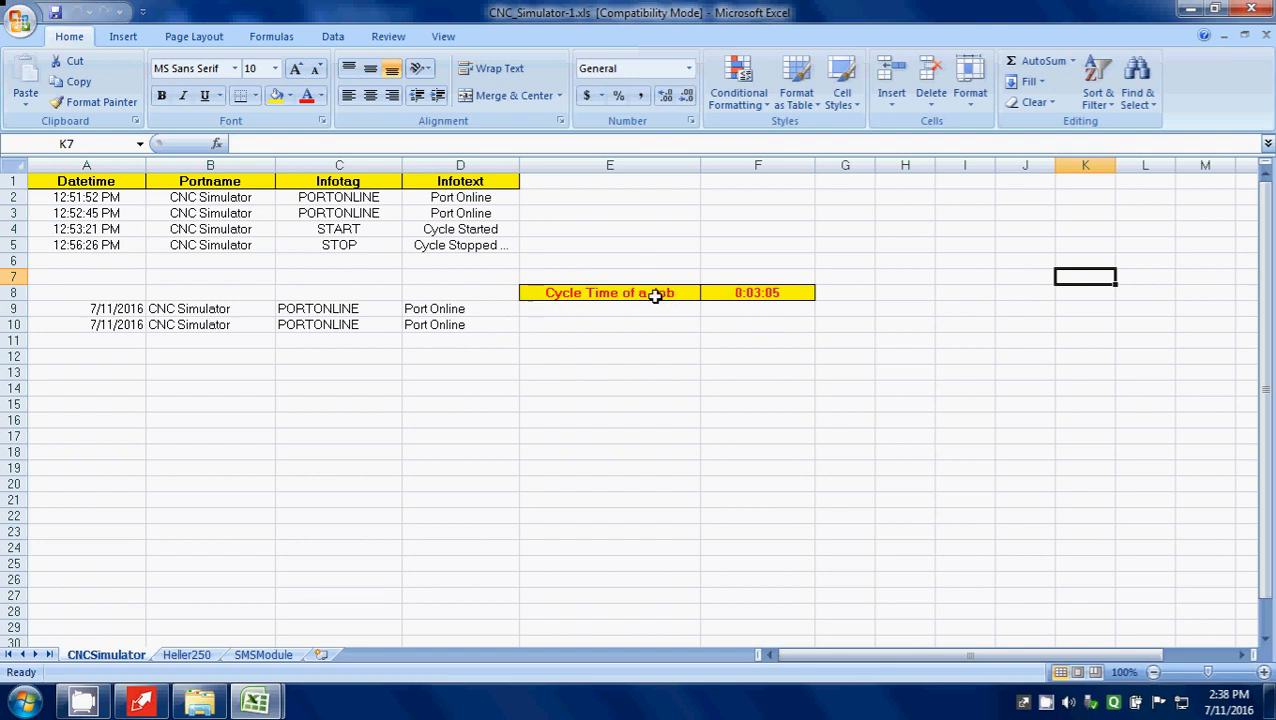
click(330, 233)
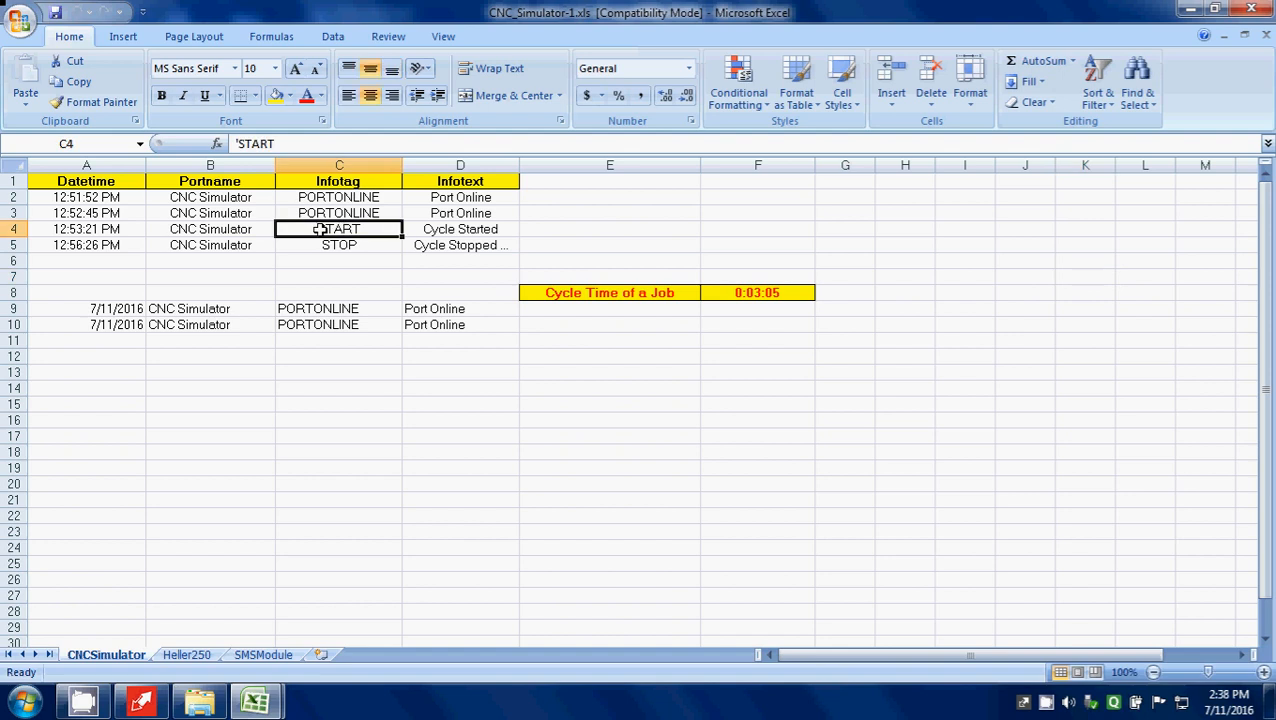
click(105, 231)
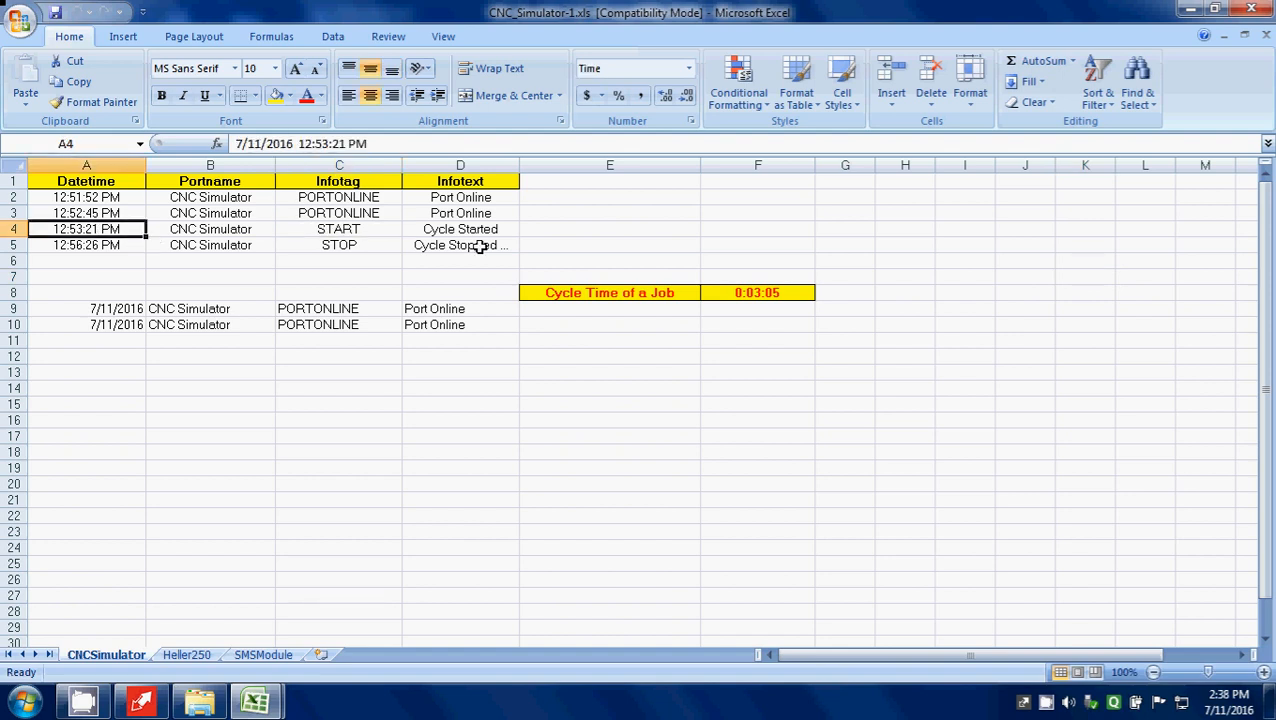
click(352, 246)
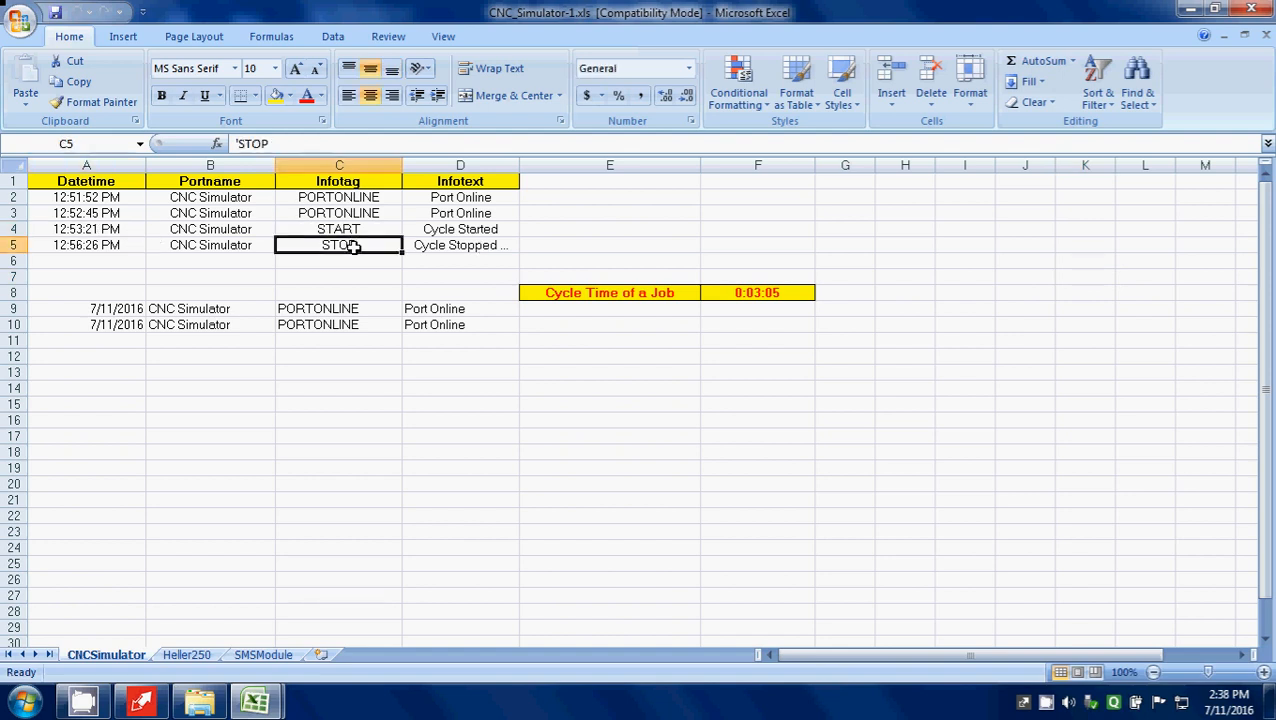
click(102, 245)
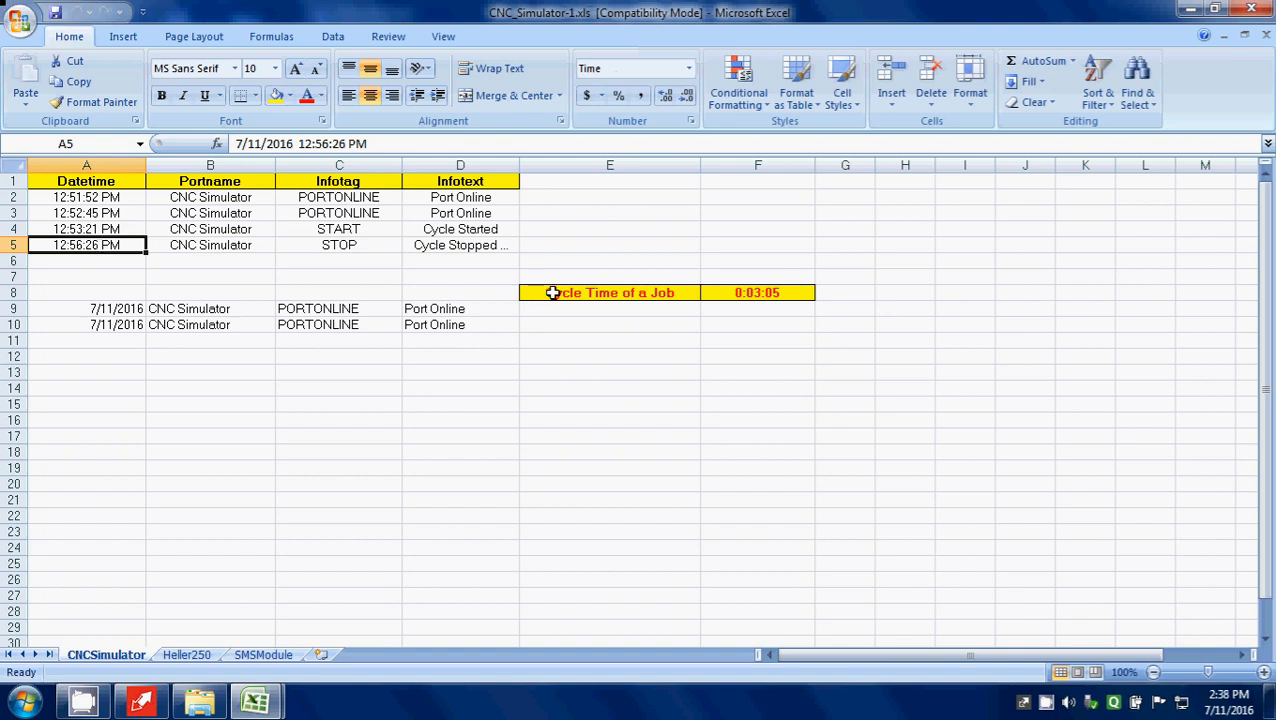